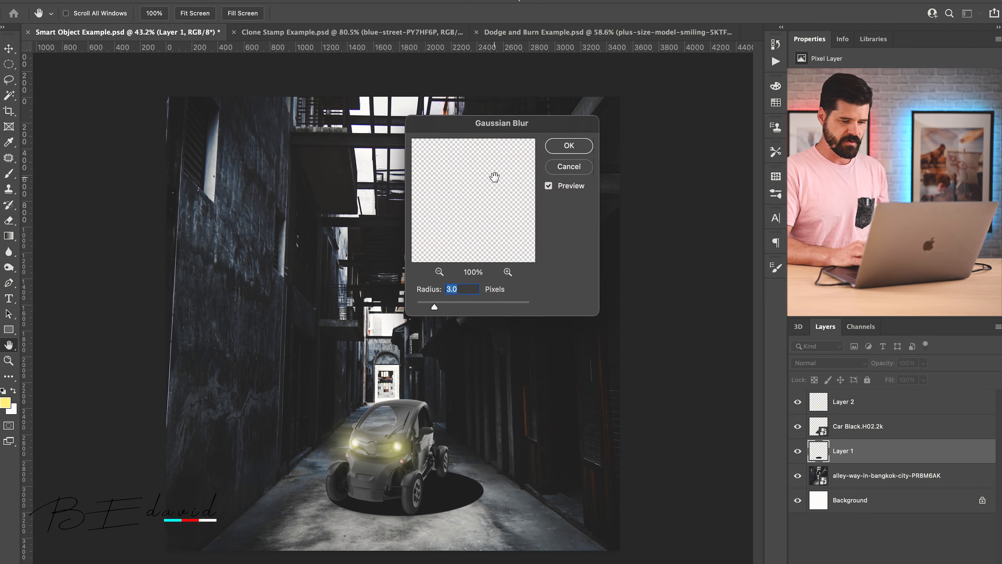
Step: Apply a Gaussian Blur with a 53.1 pixel radius to the car shadow on Layer 1
{"action": "left_click", "coordinate": [458, 302]}
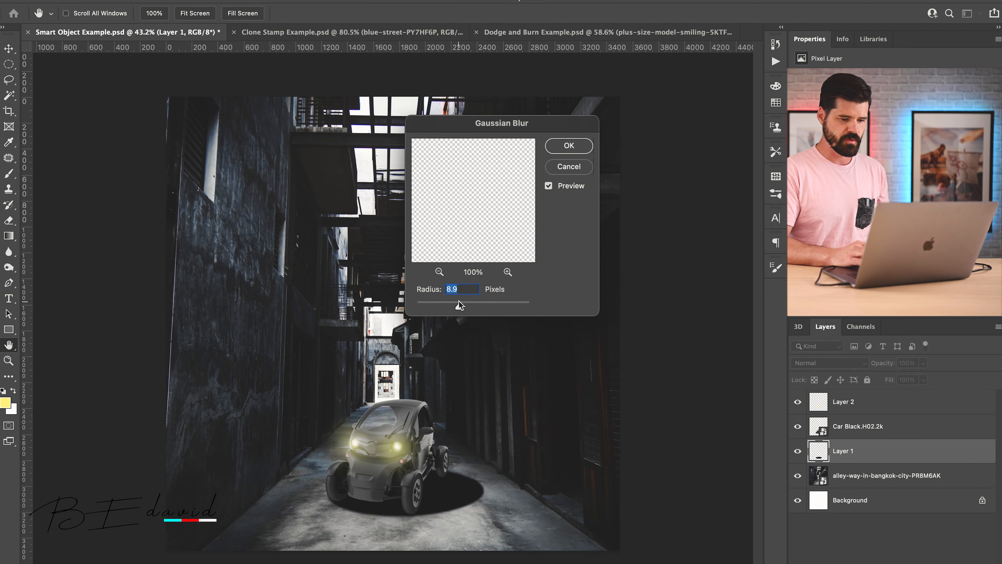
{"action": "left_click", "coordinate": [480, 302]}
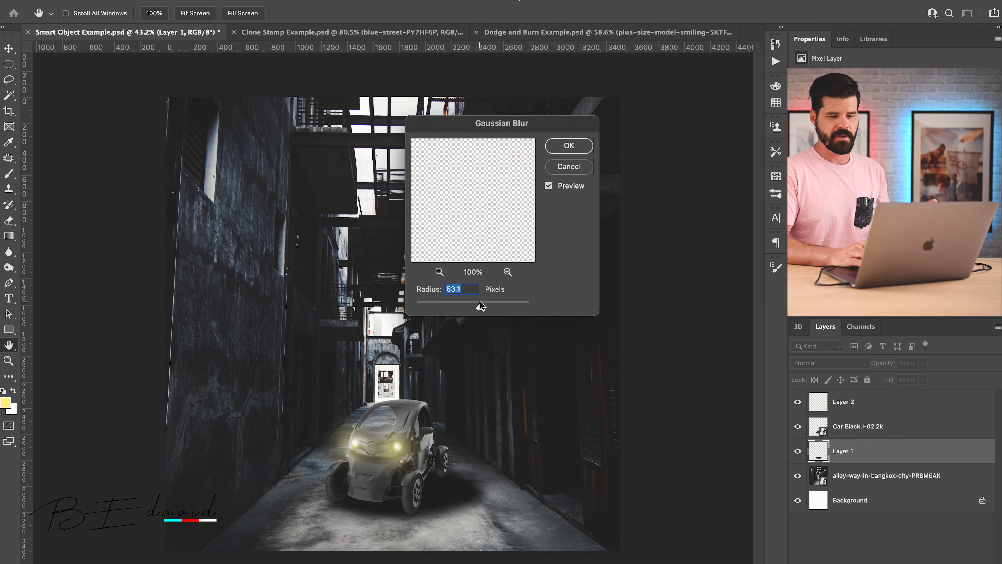
{"action": "left_click", "coordinate": [567, 149]}
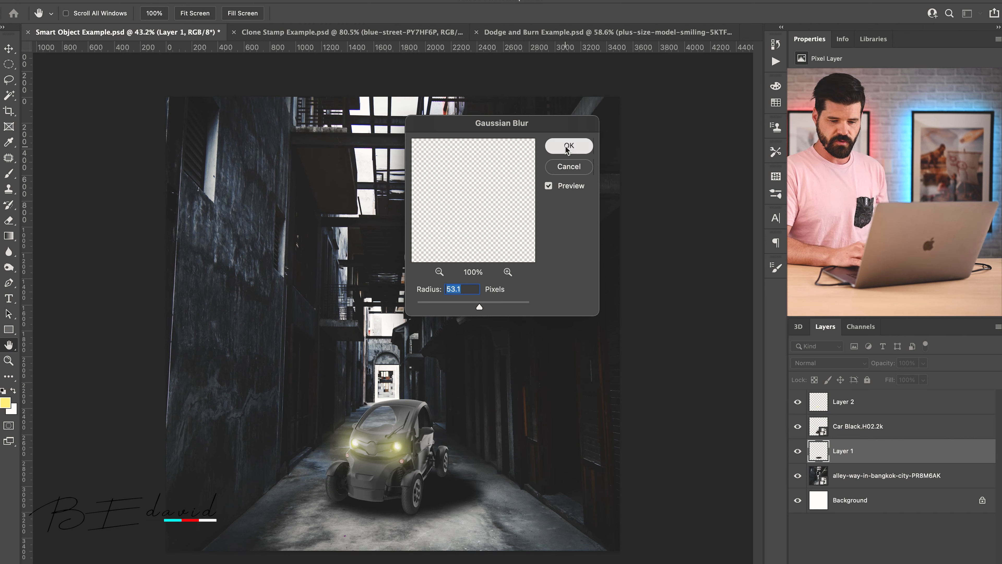
Step: Add a layer mask to Layer 1 and fade the shadow out away from the car with a black-and-white gradient
{"action": "key", "text": "z"}
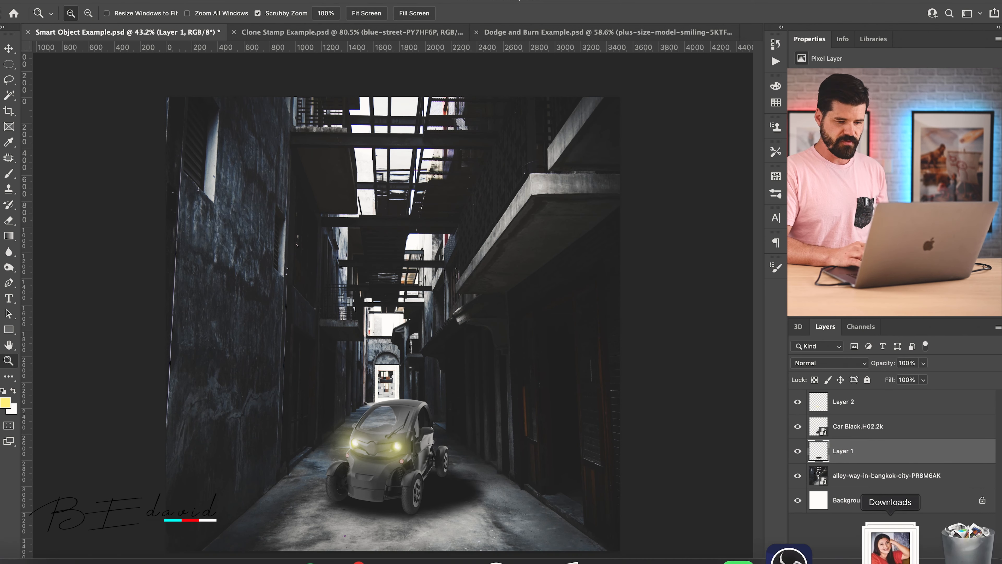
{"action": "left_click", "coordinate": [881, 563]}
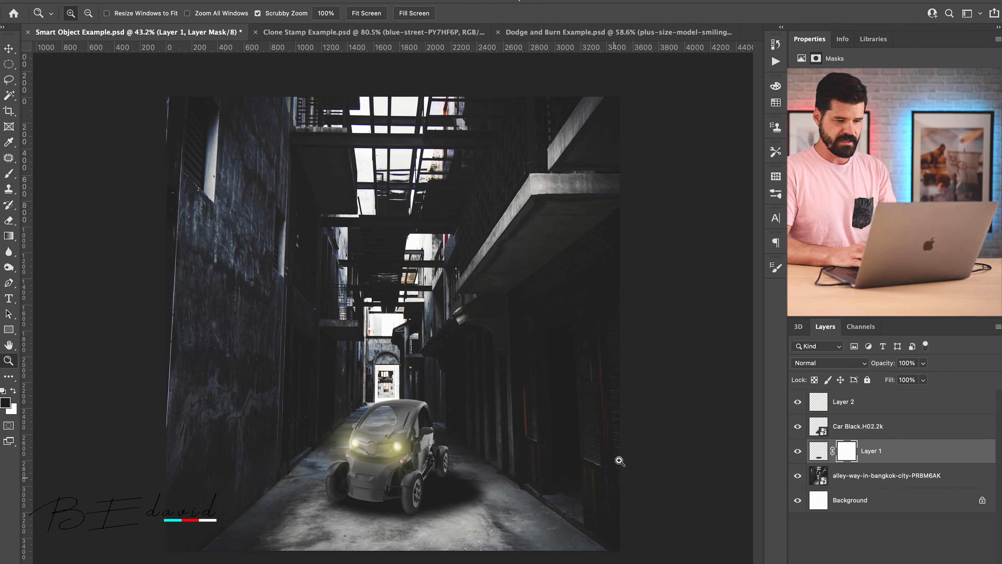
{"action": "key", "text": "g"}
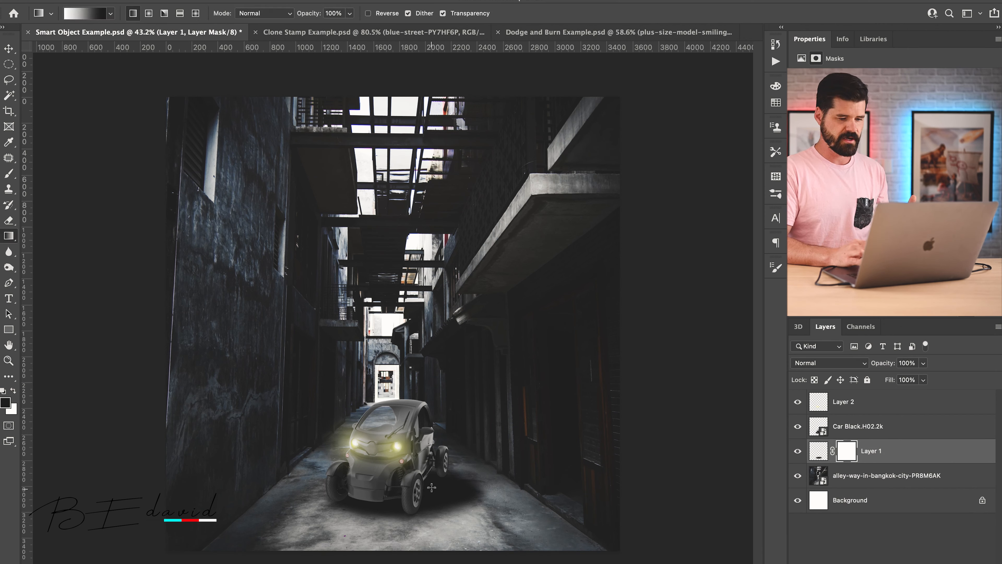
{"action": "left_click_drag", "start_coordinate": [431, 490], "coordinate": [489, 491]}
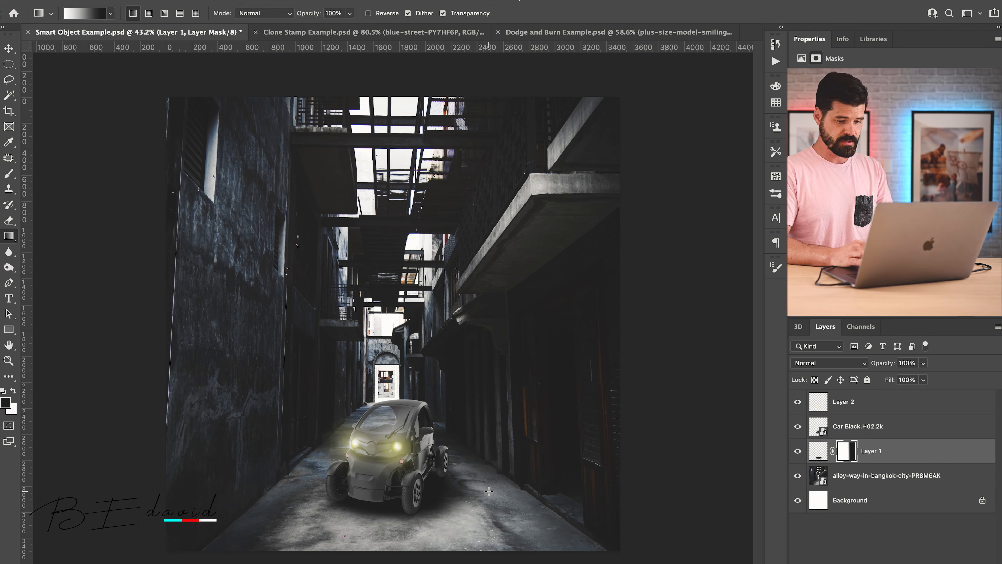
Step: Undo the gradient, the layer mask and the Gaussian Blur on Layer 1
{"action": "key", "text": "super+z"}
{"action": "key", "text": "super+z"}
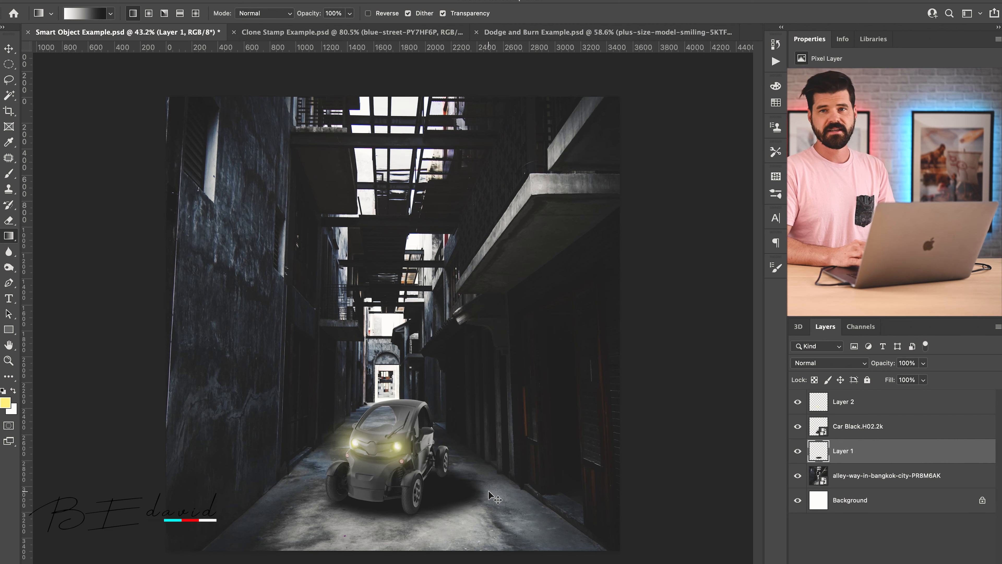
{"action": "key", "text": "super+z"}
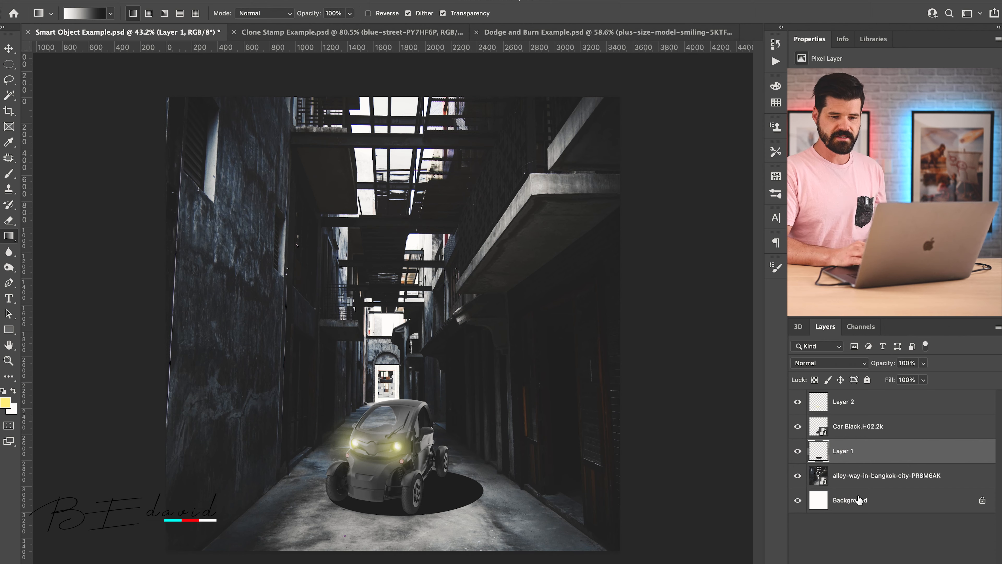
Step: Convert Layer 1 to a smart object and apply a Gaussian Blur with a 53.1 pixel radius to it
{"action": "right_click", "coordinate": [883, 456]}
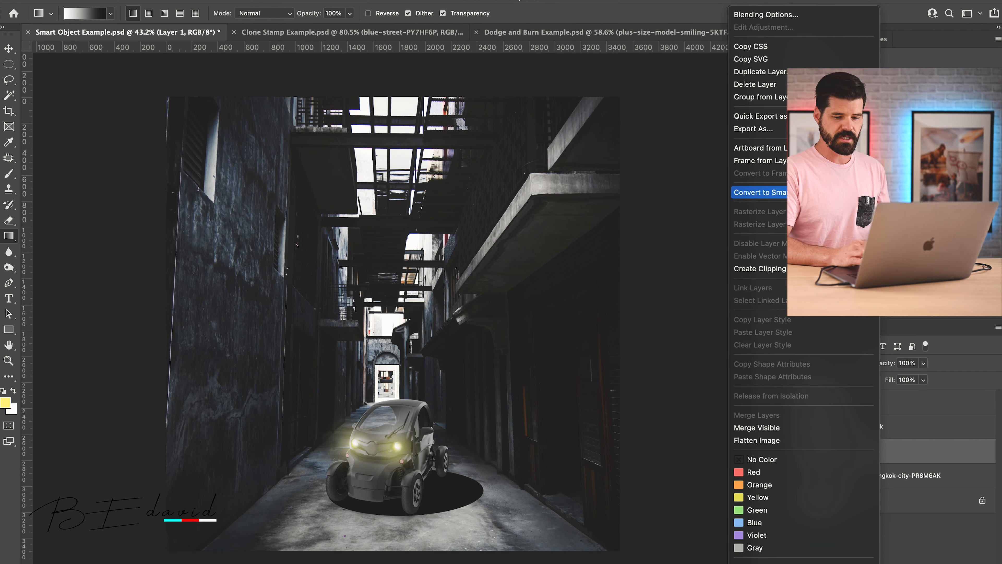
{"action": "left_click", "coordinate": [760, 193]}
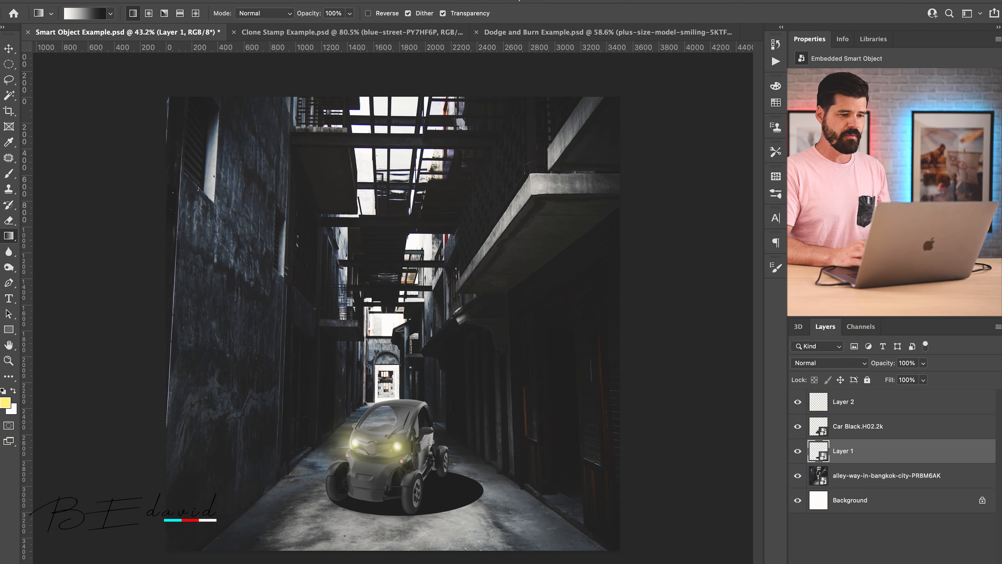
{"action": "left_click", "coordinate": [277, 1]}
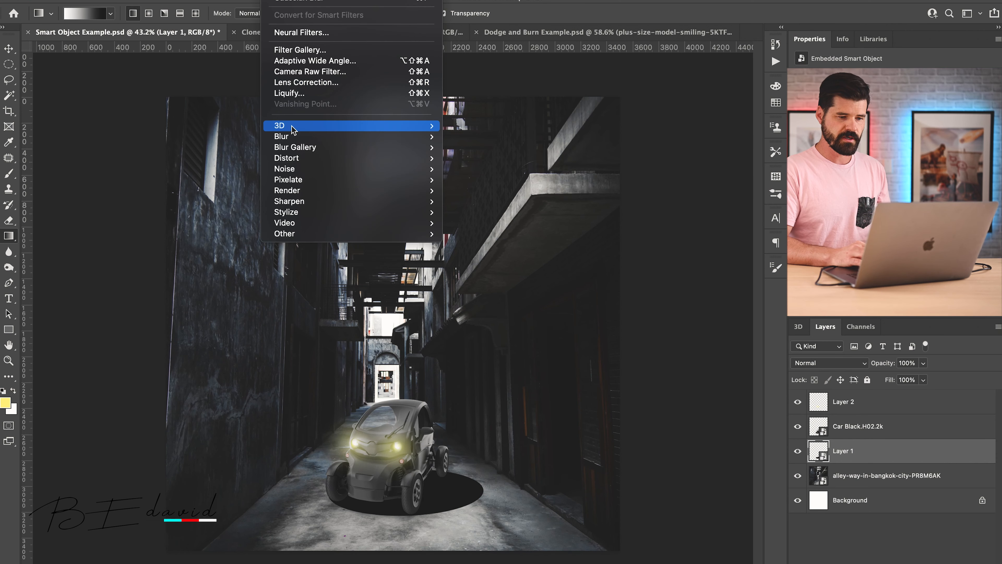
{"action": "mouse_move", "coordinate": [290, 137]}
{"action": "left_click", "coordinate": [481, 180]}
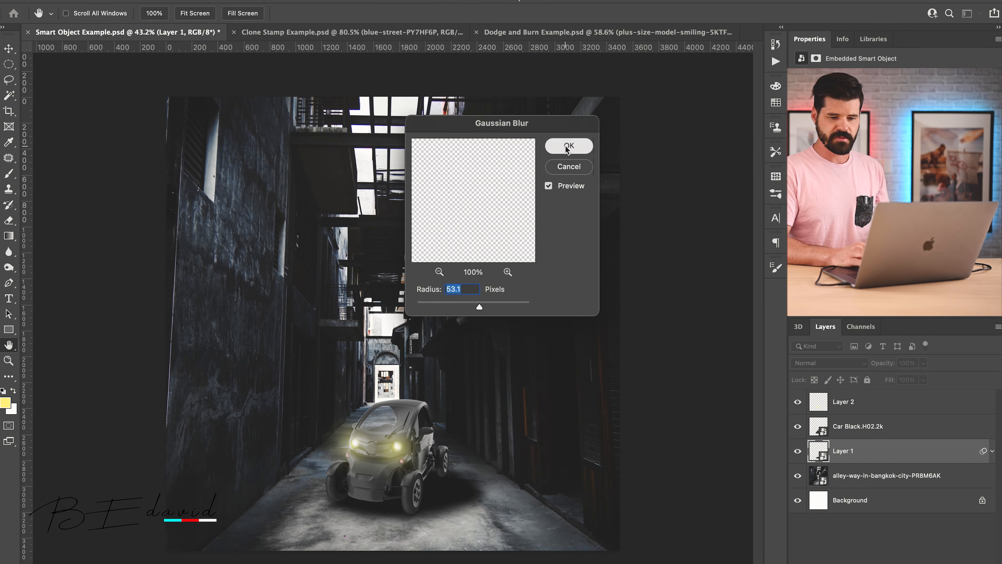
{"action": "key", "text": "Return"}
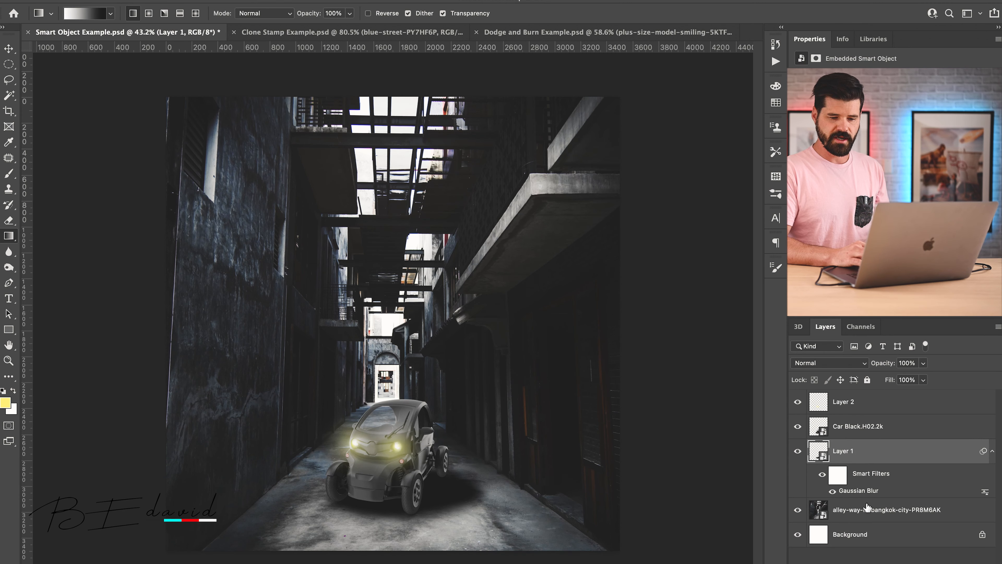
Step: Reopen the Gaussian Blur smart filter on Layer 1 and increase its radius
{"action": "double_click", "coordinate": [853, 492]}
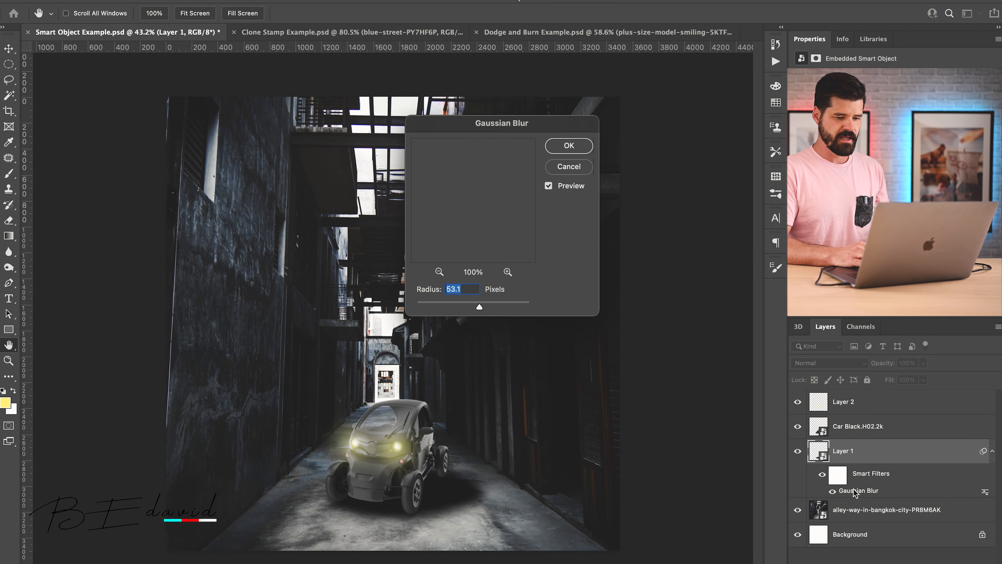
{"action": "left_click_drag", "start_coordinate": [479, 307], "coordinate": [498, 304]}
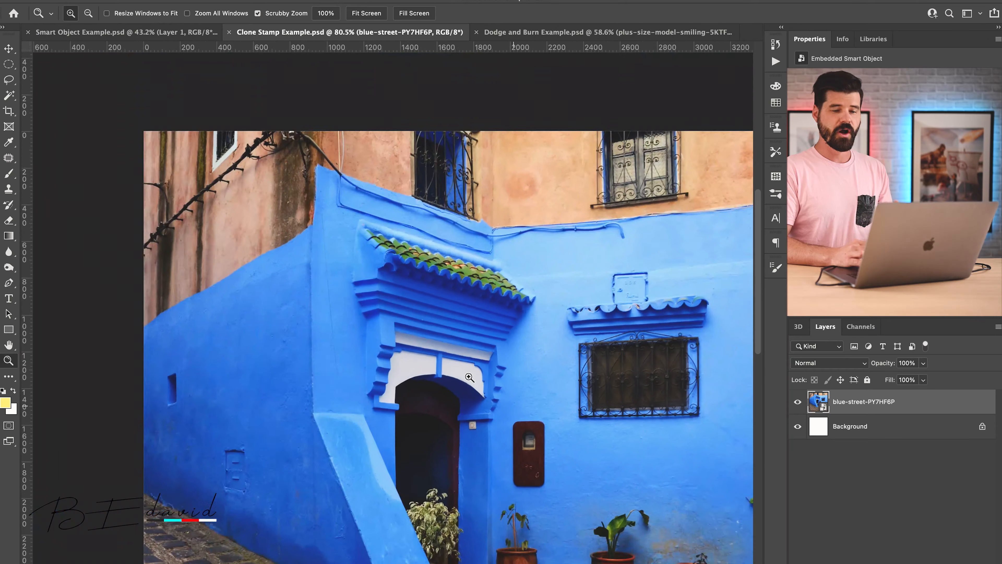
Step: Duplicate the blue-street-PY7HF6P layer in the Clone Stamp Example document and rasterize the copy
{"action": "left_click", "coordinate": [446, 369], "text": "alt"}
{"action": "left_click", "coordinate": [446, 369]}
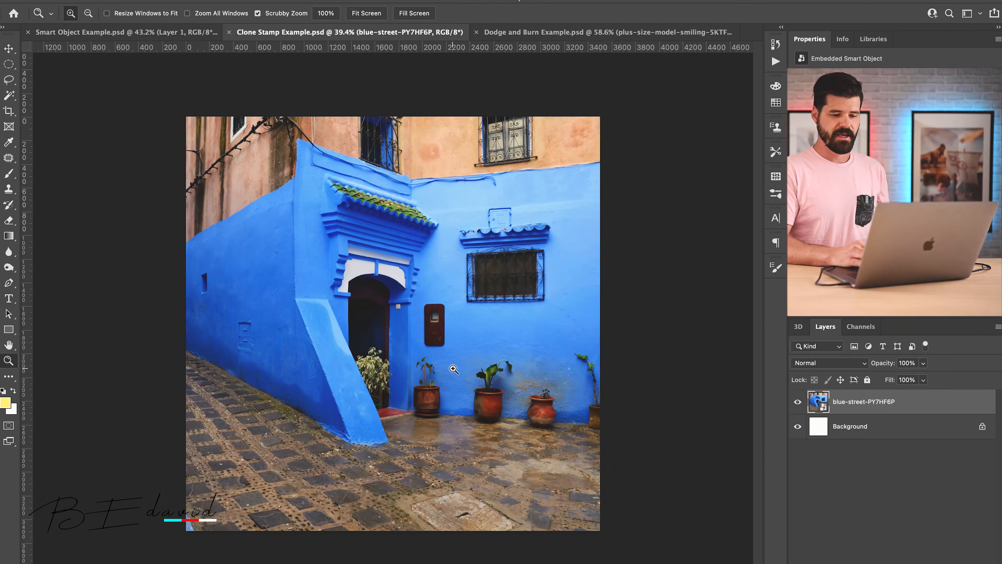
{"action": "left_click", "coordinate": [444, 380]}
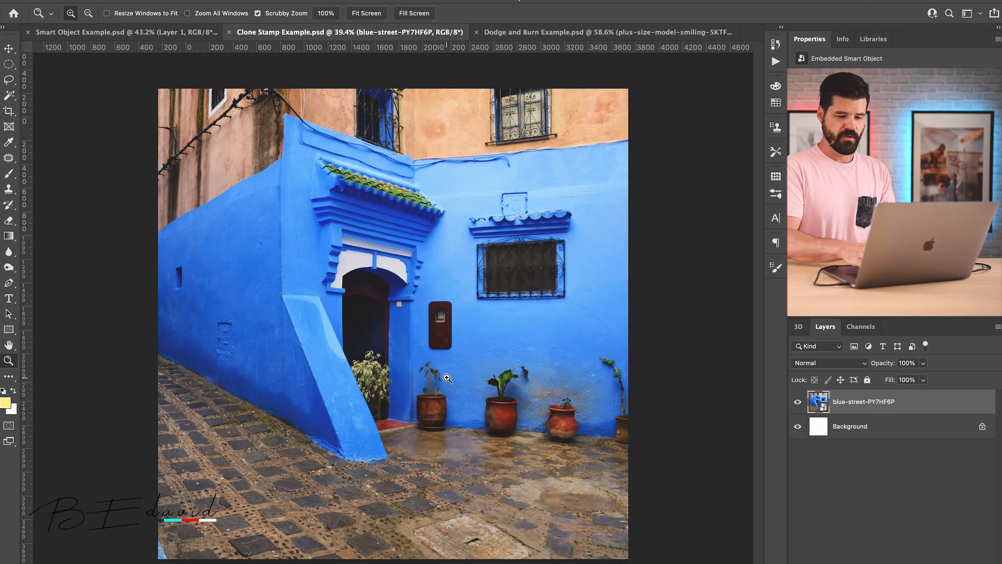
{"action": "key", "text": "ctrl+j"}
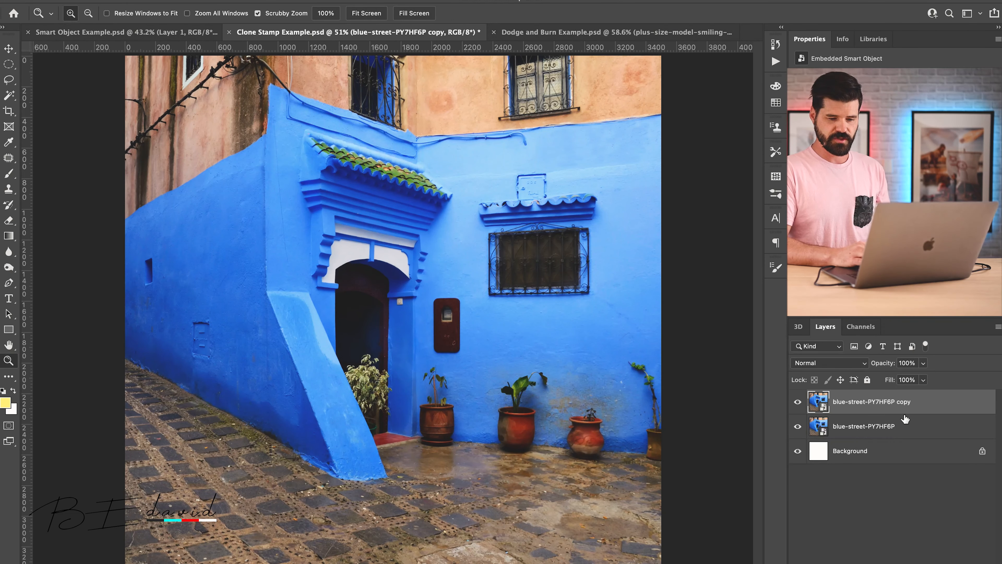
{"action": "right_click", "coordinate": [930, 411]}
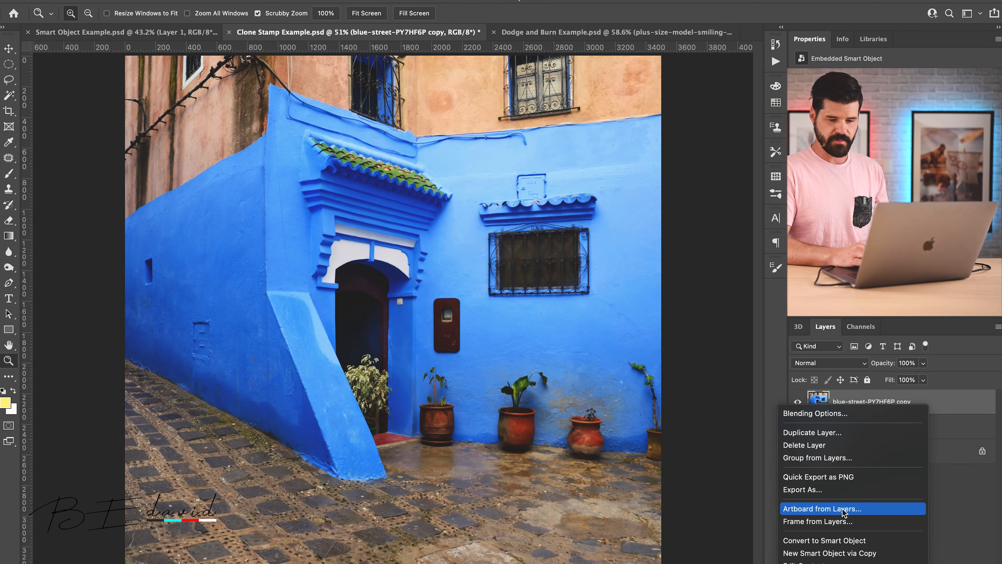
{"action": "scroll", "coordinate": [833, 535], "scroll_direction": "down", "scroll_amount": 5}
{"action": "left_click", "coordinate": [826, 547]}
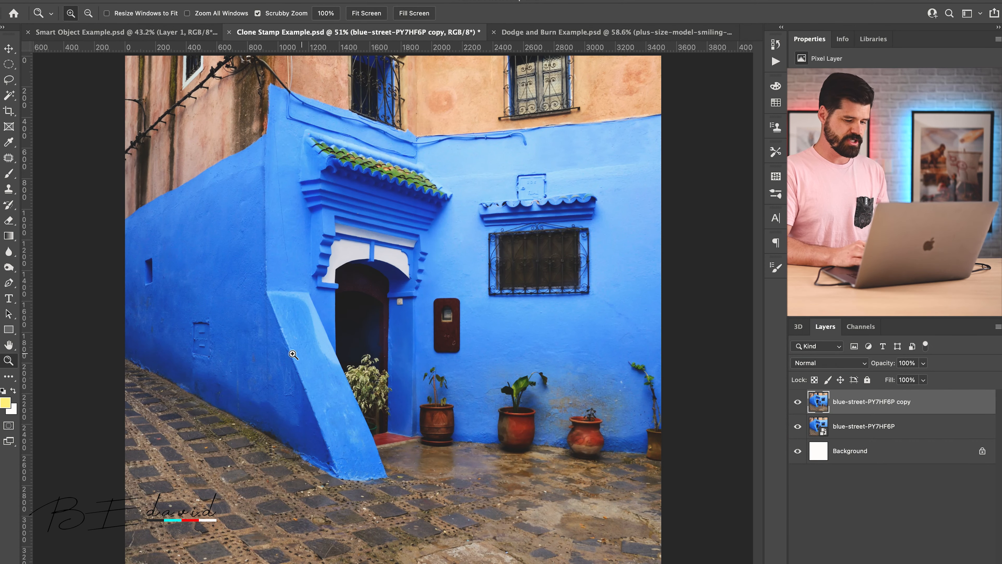
Step: Remove the small utility box from the blue wall on the rasterized copy with the Clone Stamp tool
{"action": "left_click_drag", "start_coordinate": [199, 336], "coordinate": [275, 336]}
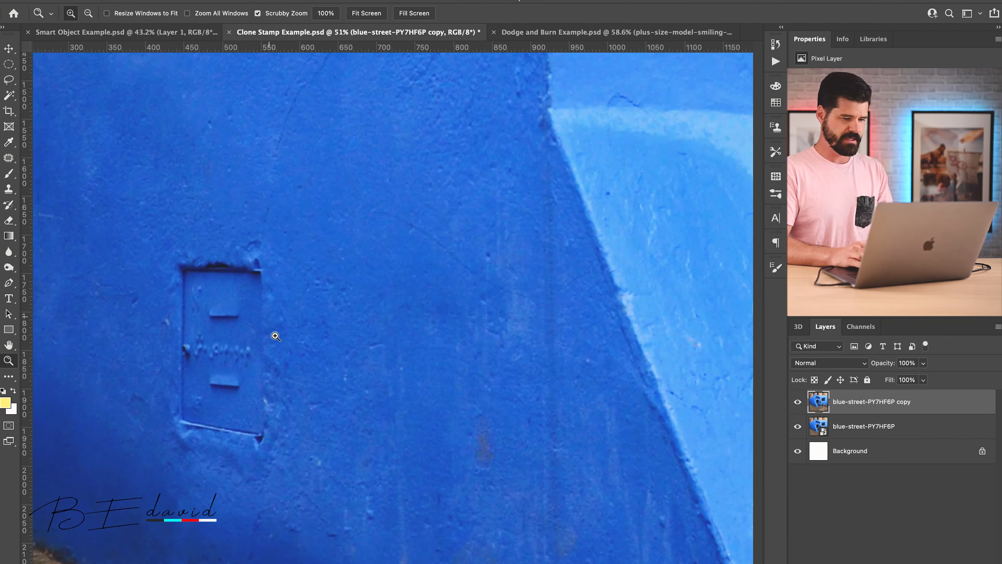
{"action": "key", "text": "s"}
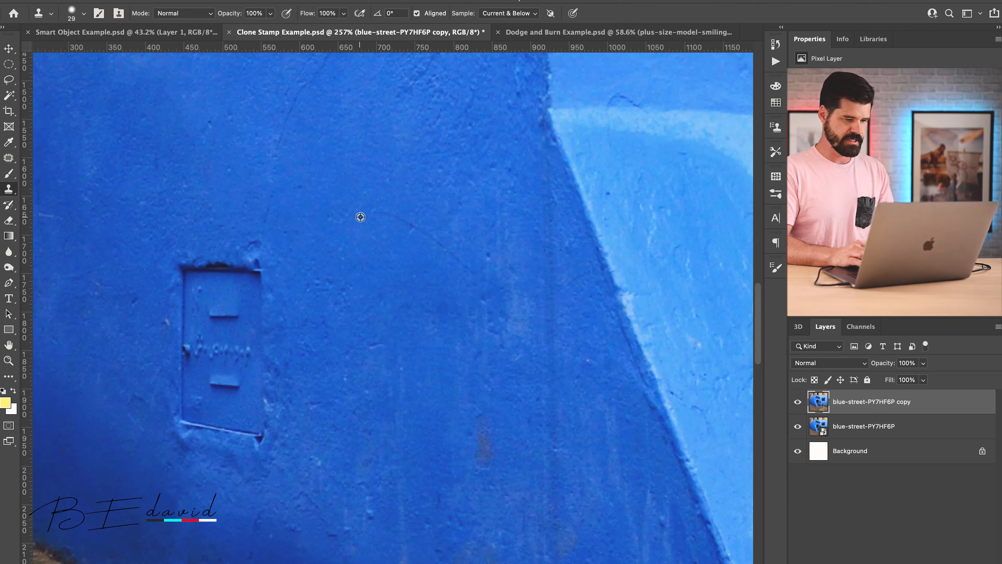
{"action": "mouse_move", "coordinate": [184, 238]}
{"action": "left_mouse_down", "text": "ctrl+alt"}
{"action": "mouse_move", "coordinate": [235, 232]}
{"action": "mouse_move", "coordinate": [183, 252]}
{"action": "mouse_move", "coordinate": [255, 257]}
{"action": "mouse_move", "coordinate": [180, 264]}
{"action": "mouse_move", "coordinate": [255, 299]}
{"action": "mouse_move", "coordinate": [199, 312]}
{"action": "mouse_move", "coordinate": [289, 355]}
{"action": "mouse_move", "coordinate": [192, 358]}
{"action": "mouse_move", "coordinate": [281, 411]}
{"action": "mouse_move", "coordinate": [187, 415]}
{"action": "mouse_move", "coordinate": [248, 417]}
{"action": "mouse_move", "coordinate": [157, 315]}
{"action": "left_mouse_up", "text": "ctrl+alt"}
{"action": "key", "text": "z"}
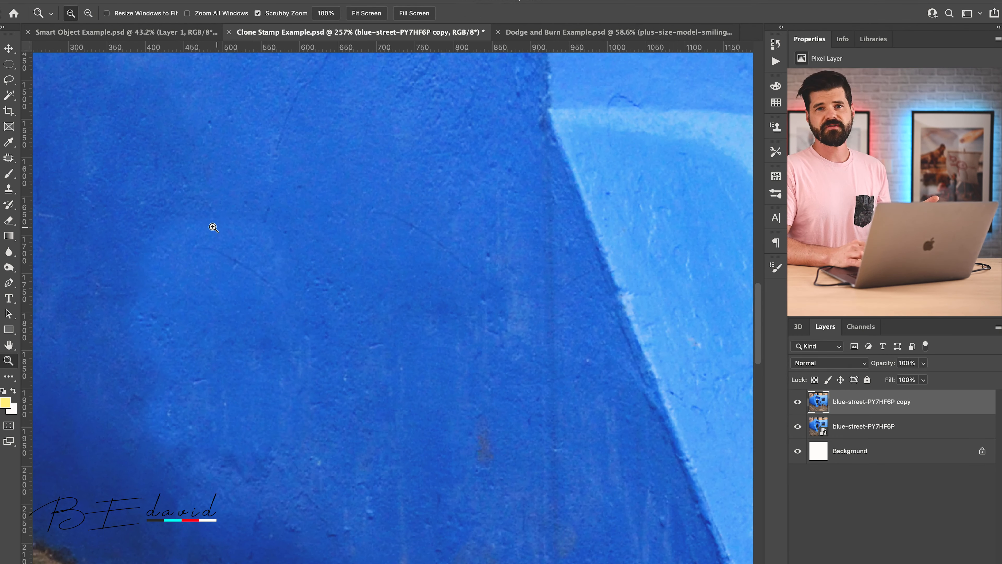
{"action": "left_click_drag", "start_coordinate": [213, 224], "coordinate": [145, 228]}
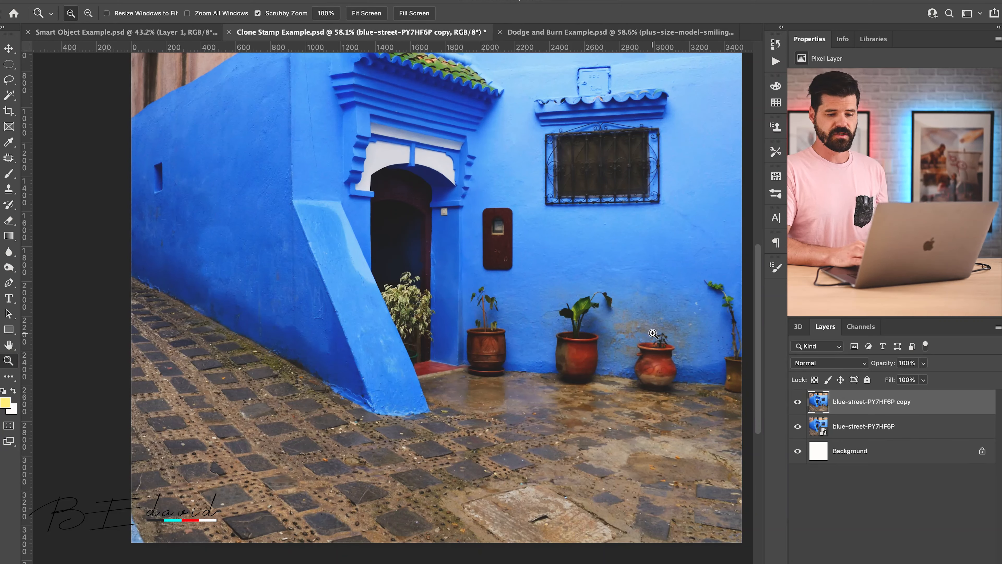
Step: Hide the blue-street-PY7HF6P copy layer and make the original blue-street-PY7HF6P layer active
{"action": "left_click", "coordinate": [797, 402]}
{"action": "left_click", "coordinate": [806, 426]}
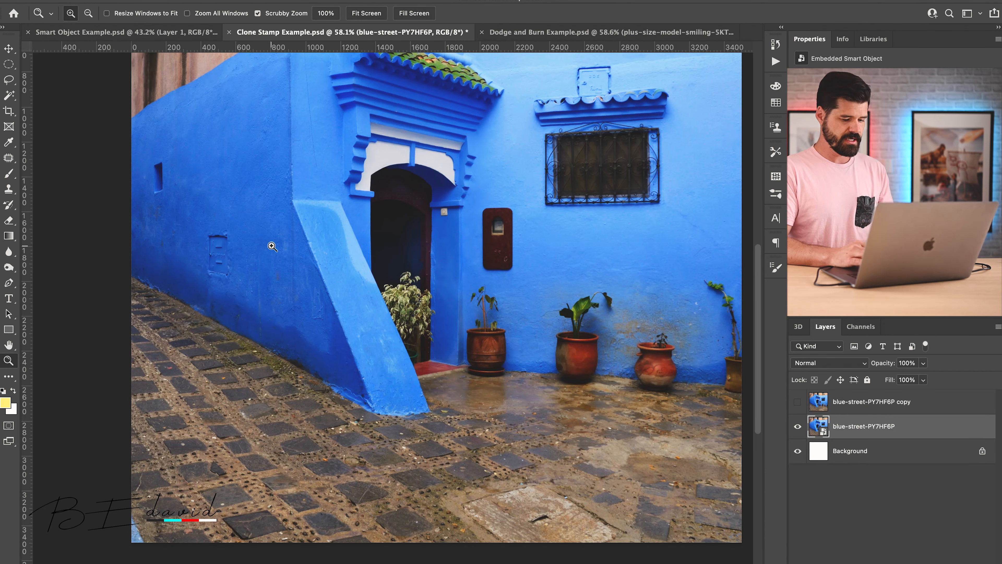
Step: Try to clone stamp near the wall's utility box on the original smart object layer, declining to rasterize it
{"action": "left_click_drag", "start_coordinate": [229, 241], "coordinate": [307, 240]}
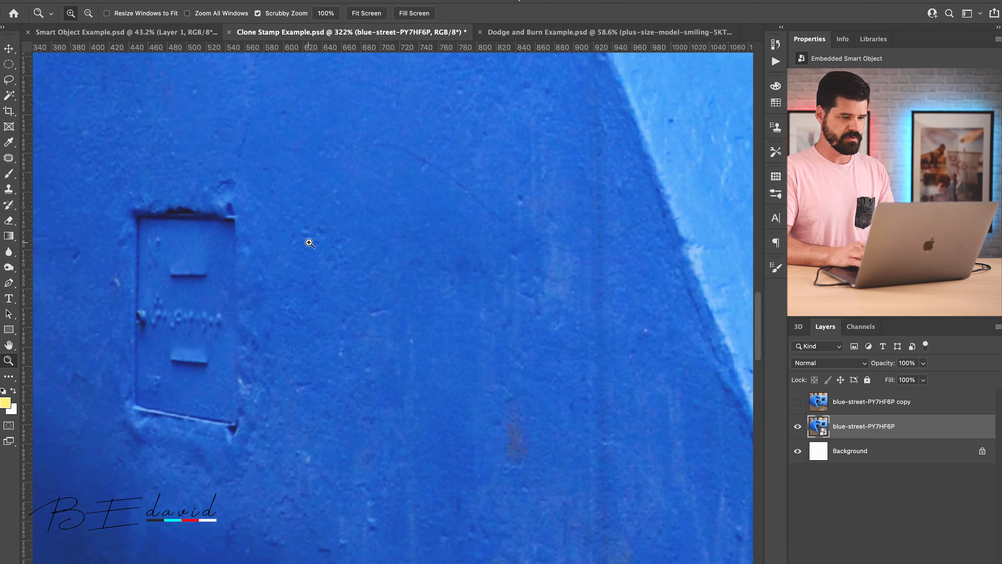
{"action": "key", "text": "s"}
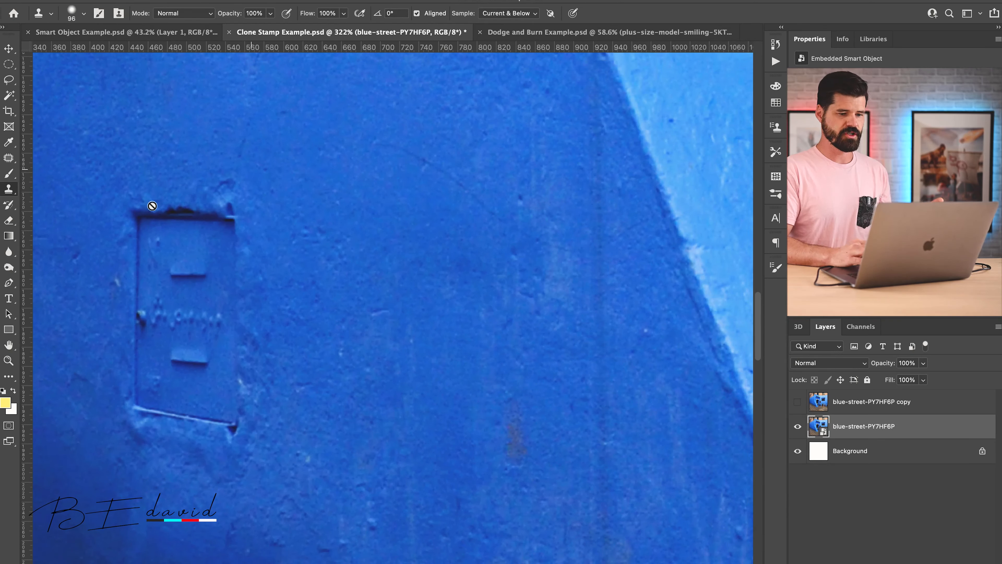
{"action": "left_click", "coordinate": [276, 265]}
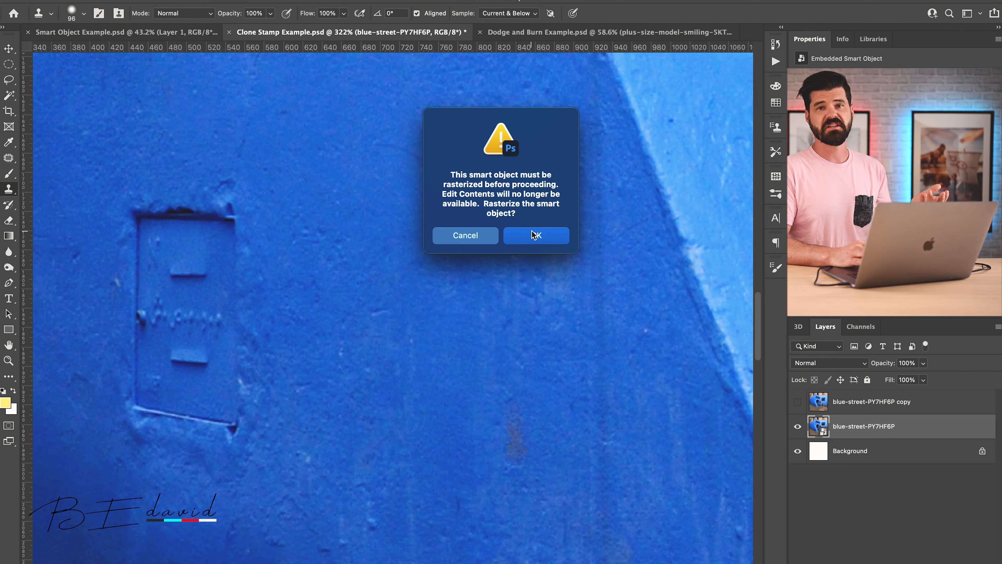
{"action": "left_click", "coordinate": [466, 236]}
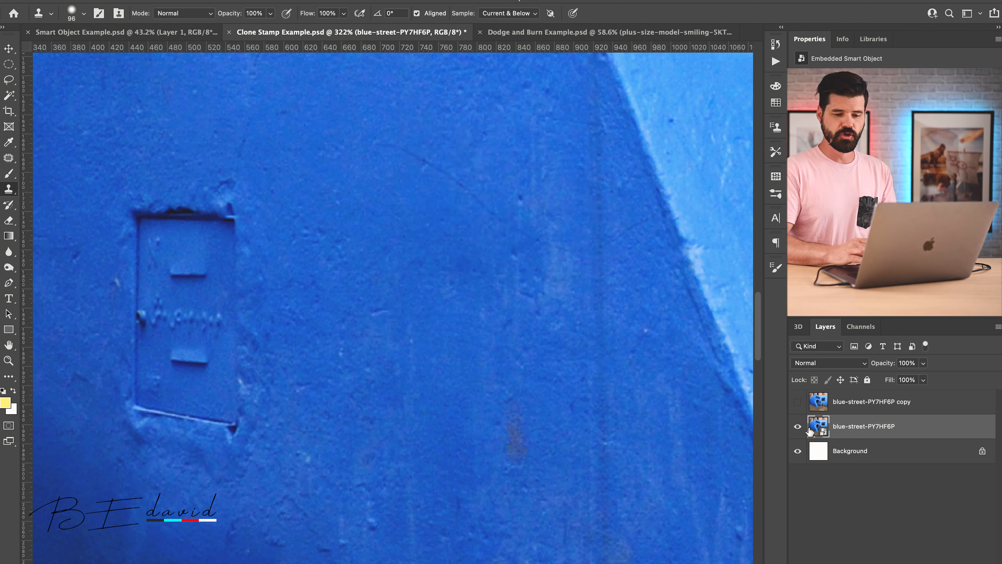
Step: Duplicate the blue-street-PY7HF6P smart object layer and toggle layer visibility to compare the wall with and without the clone-stamped copy
{"action": "left_click_drag", "start_coordinate": [820, 430], "coordinate": [819, 425]}
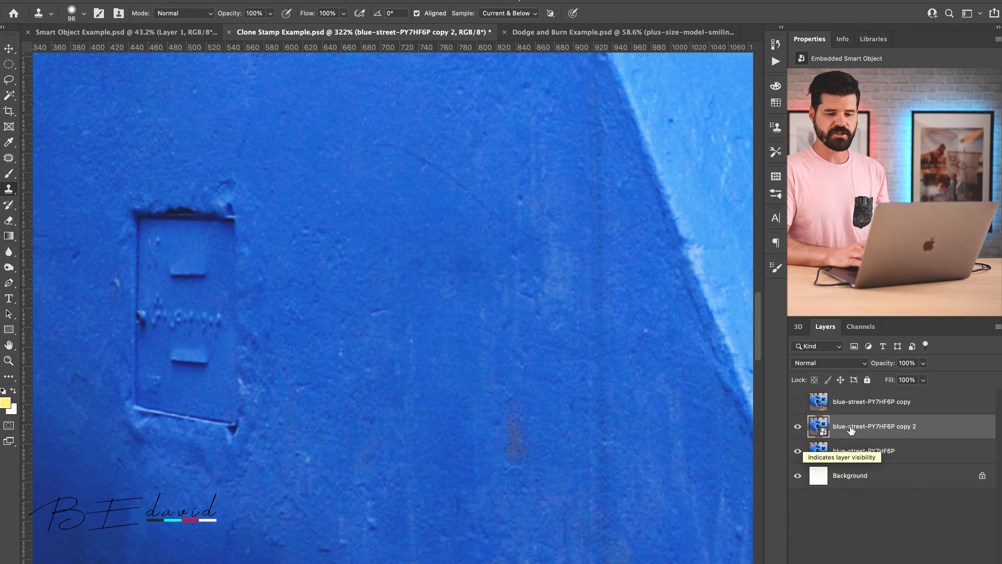
{"action": "left_click", "coordinate": [798, 426]}
{"action": "left_click", "coordinate": [797, 402]}
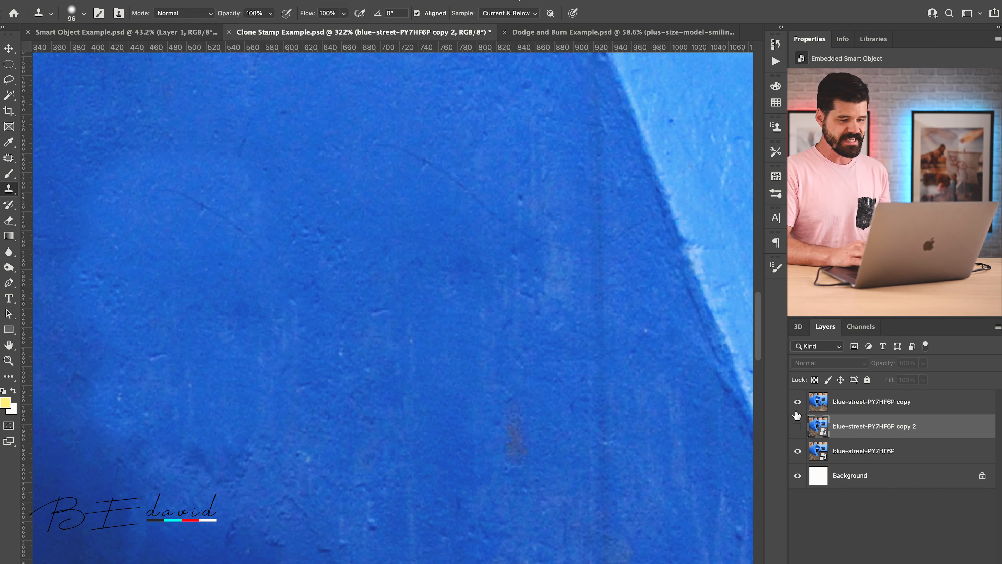
{"action": "left_click", "coordinate": [798, 401]}
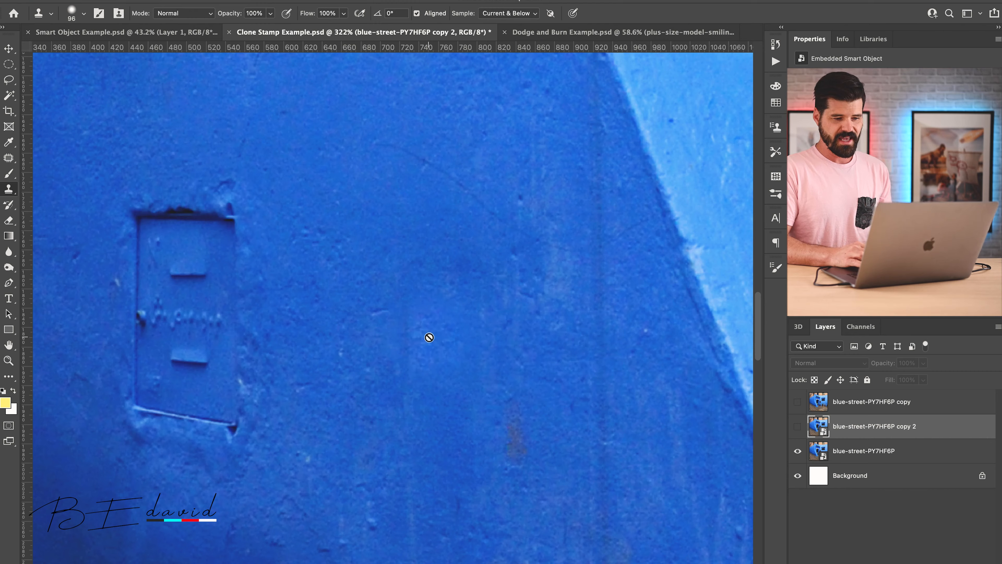
{"action": "key", "text": "z"}
{"action": "mouse_move", "coordinate": [457, 306]}
{"action": "left_mouse_down"}
{"action": "mouse_move", "coordinate": [412, 307]}
{"action": "mouse_move", "coordinate": [382, 286]}
{"action": "mouse_move", "coordinate": [395, 304]}
{"action": "left_mouse_up"}
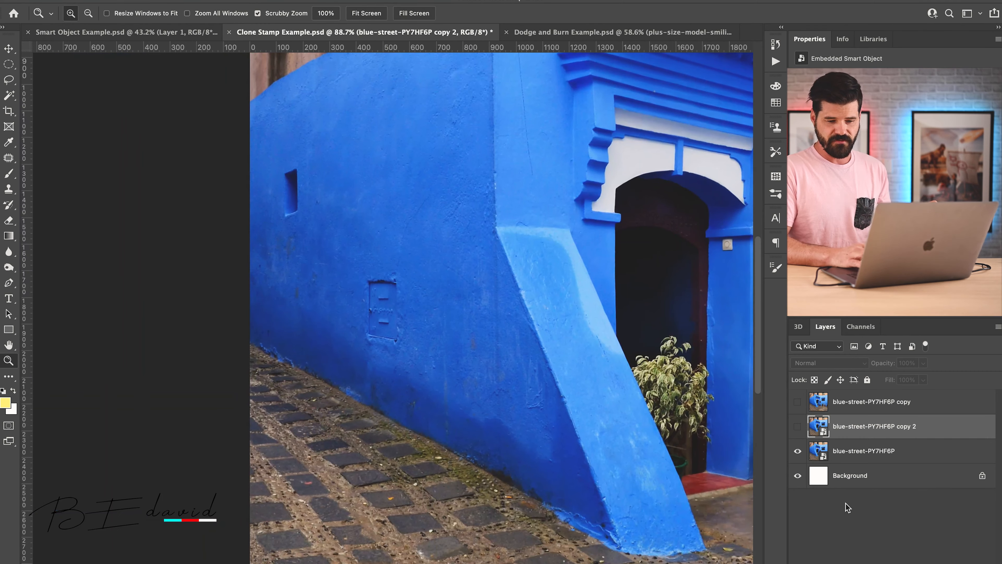
{"action": "left_click", "coordinate": [797, 426]}
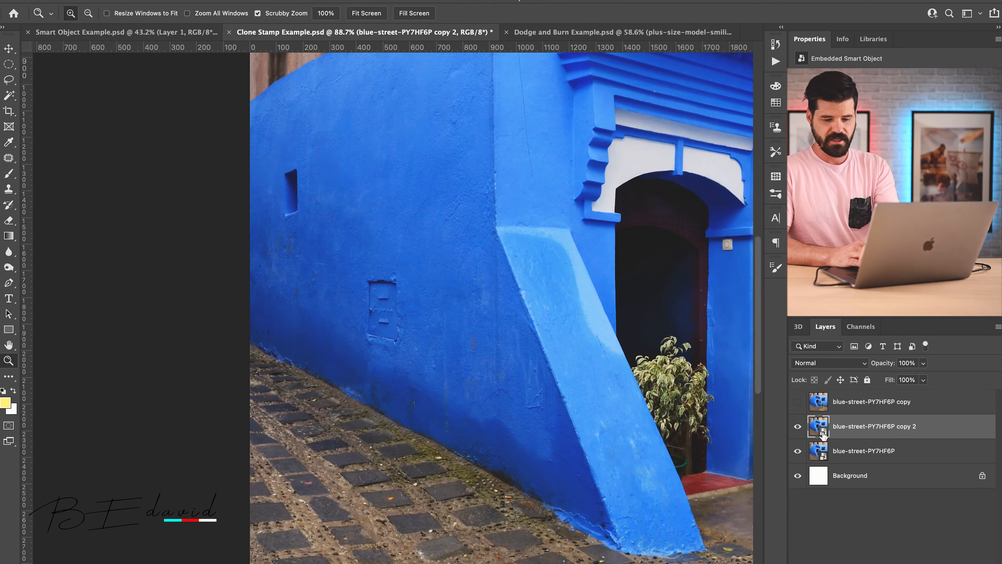
Step: Delete the clone-stamped blue-street-PY7HF6P copy layer and add an empty layer above blue-street-PY7HF6P copy 2
{"action": "left_click", "coordinate": [818, 404]}
{"action": "key", "text": "Delete"}
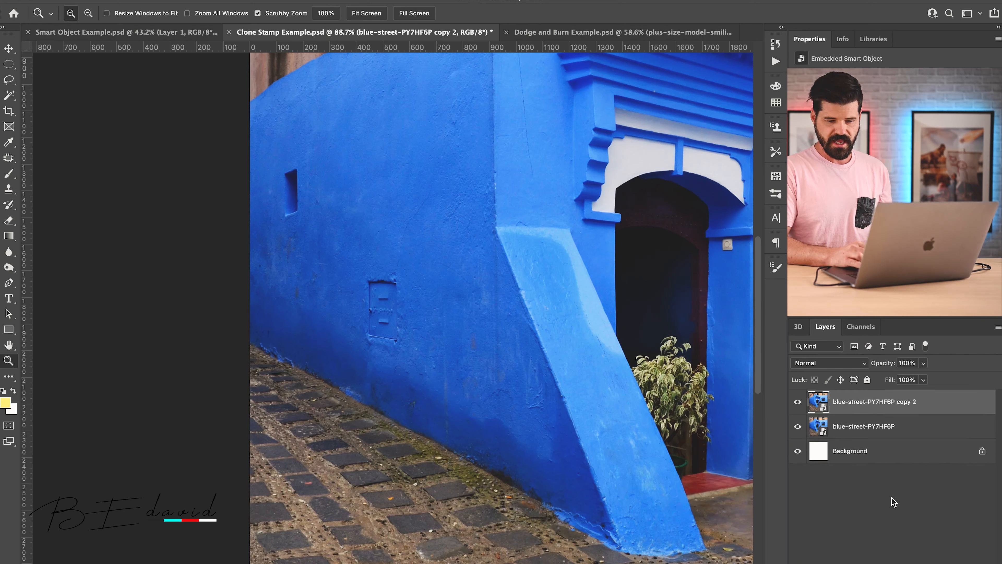
{"action": "key", "text": "super+shift+alt+n"}
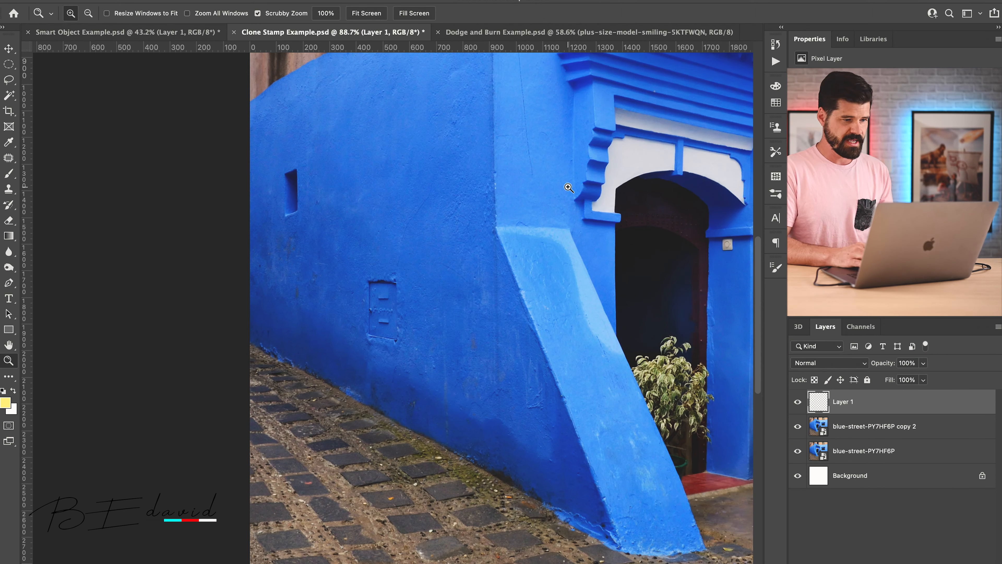
Step: Keep the Clone Stamp tool sampling Current & Below and clip Layer 1 to the blue-street-PY7HF6P copy 2 layer
{"action": "key", "text": "s"}
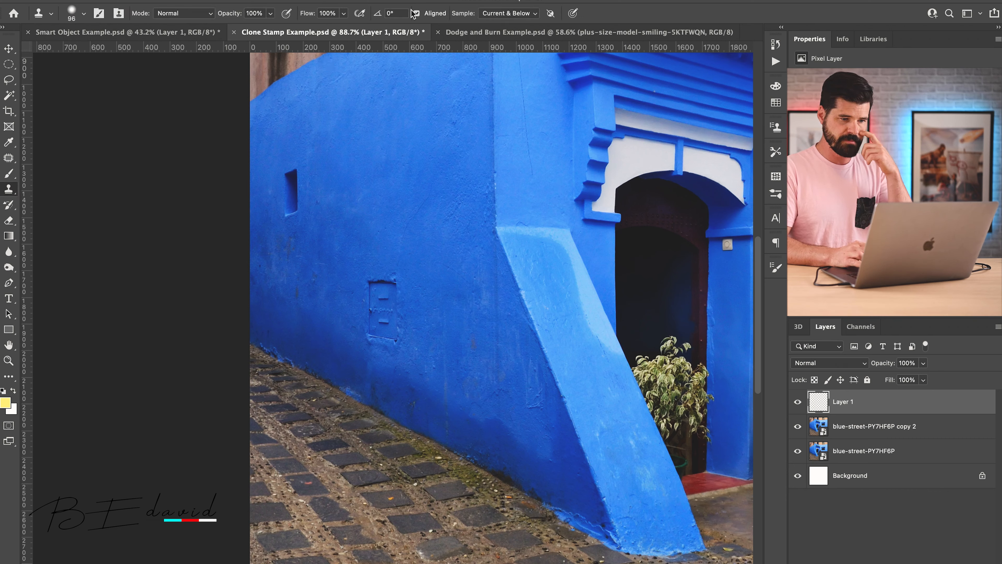
{"action": "left_click", "coordinate": [507, 16]}
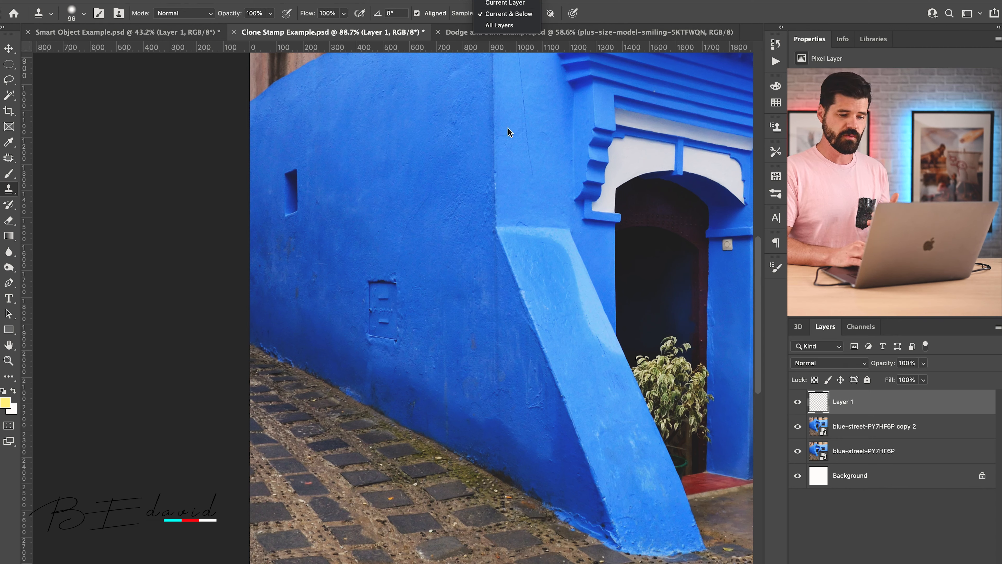
{"action": "left_click", "coordinate": [410, 252]}
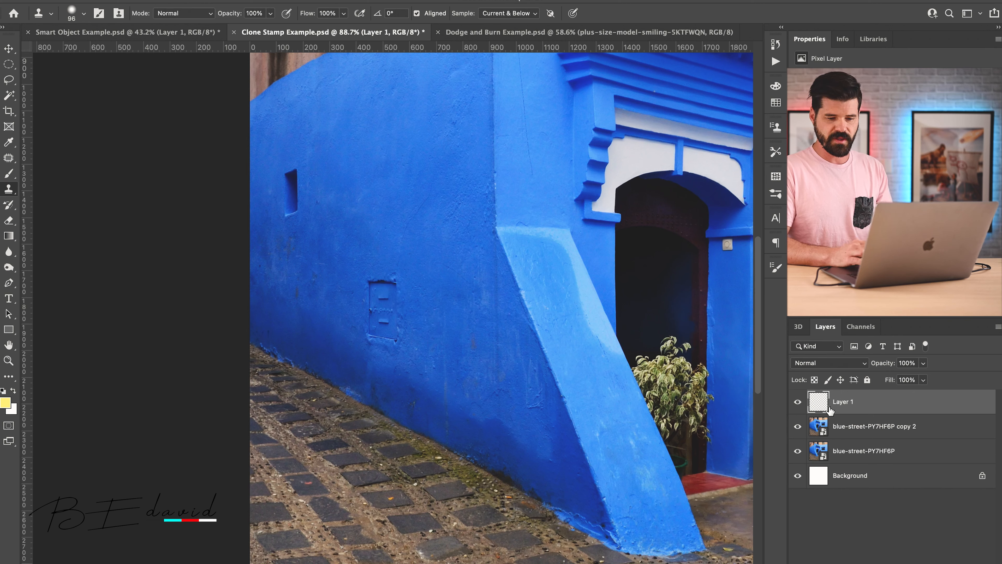
{"action": "left_click", "coordinate": [820, 412], "text": "alt"}
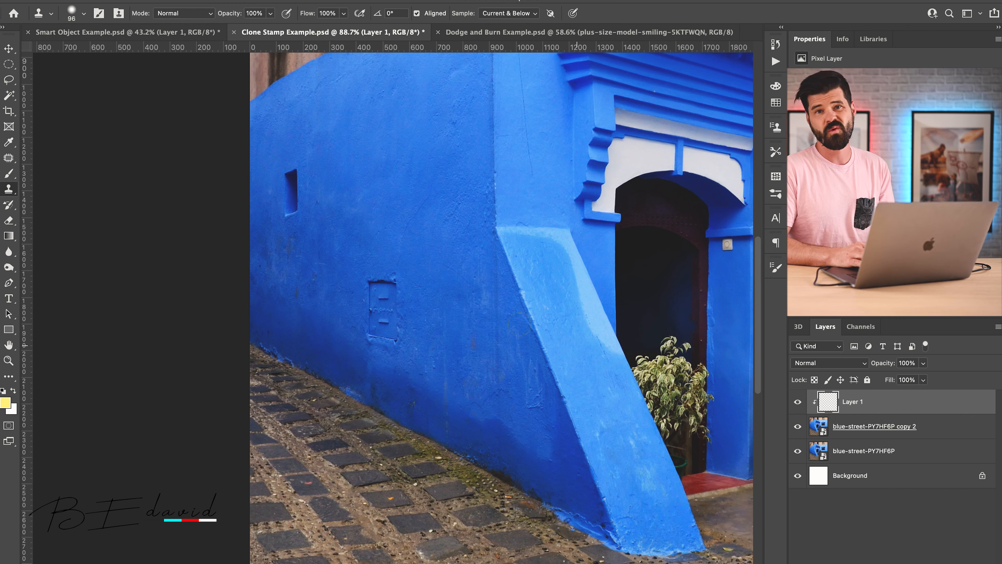
Step: Clone stamp clean wall texture over the utility box on the clipped Layer 1 until the box is covered
{"action": "mouse_move", "coordinate": [369, 320]}
{"action": "left_mouse_down"}
{"action": "mouse_move", "coordinate": [386, 278]}
{"action": "mouse_move", "coordinate": [434, 287]}
{"action": "left_mouse_up"}
{"action": "key", "text": "z"}
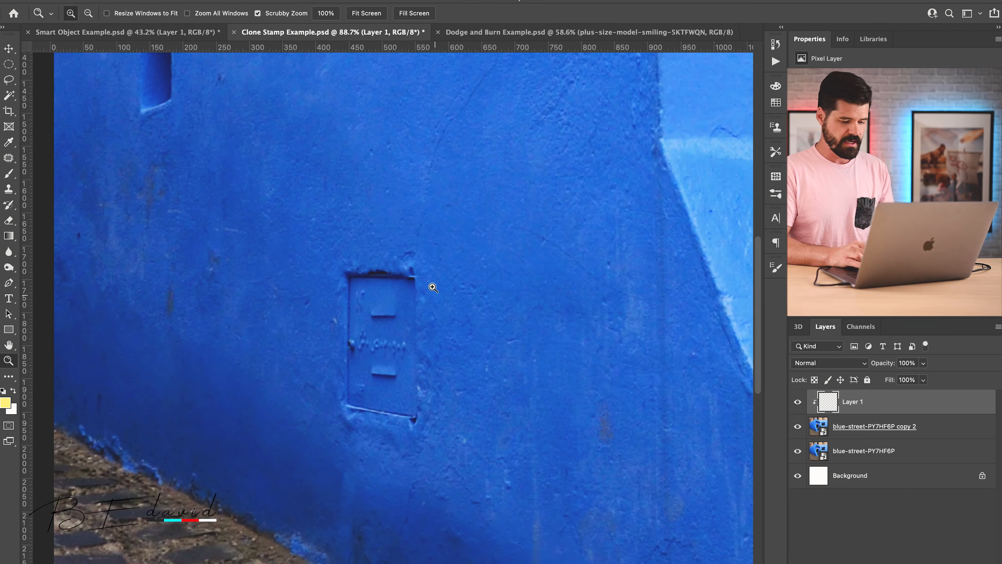
{"action": "key", "text": "s"}
{"action": "left_click", "coordinate": [478, 224], "text": "alt"}
{"action": "mouse_move", "coordinate": [404, 264]}
{"action": "left_mouse_down"}
{"action": "mouse_move", "coordinate": [338, 271]}
{"action": "mouse_move", "coordinate": [437, 295]}
{"action": "mouse_move", "coordinate": [340, 307]}
{"action": "mouse_move", "coordinate": [399, 328]}
{"action": "mouse_move", "coordinate": [357, 344]}
{"action": "left_mouse_up"}
{"action": "left_click", "coordinate": [426, 169], "text": "alt"}
{"action": "mouse_move", "coordinate": [327, 297]}
{"action": "left_mouse_down"}
{"action": "mouse_move", "coordinate": [346, 316]}
{"action": "mouse_move", "coordinate": [355, 387]}
{"action": "mouse_move", "coordinate": [395, 400]}
{"action": "mouse_move", "coordinate": [410, 380]}
{"action": "mouse_move", "coordinate": [400, 415]}
{"action": "left_mouse_up"}
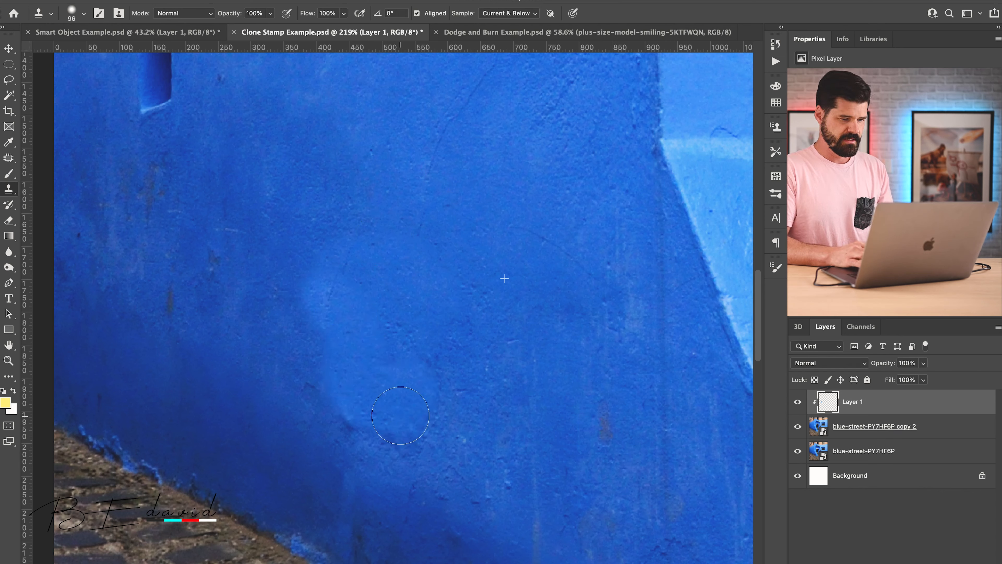
Step: Clone a lighter patch onto the wall beside the covered utility box and soften it with the Eraser at 9% flow
{"action": "mouse_move", "coordinate": [244, 321]}
{"action": "left_mouse_down"}
{"action": "mouse_move", "coordinate": [251, 419]}
{"action": "mouse_move", "coordinate": [284, 437]}
{"action": "left_mouse_up"}
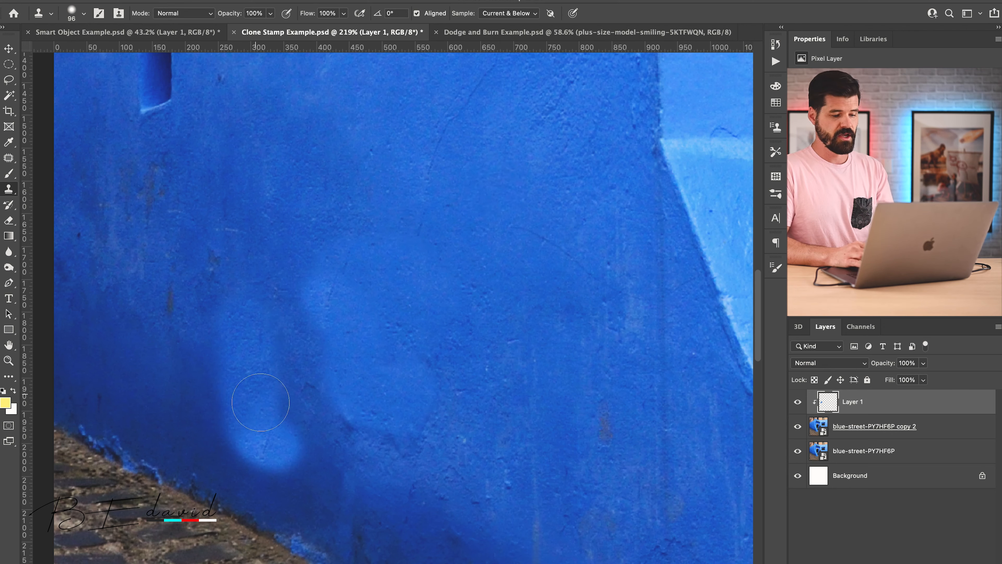
{"action": "key", "text": "e"}
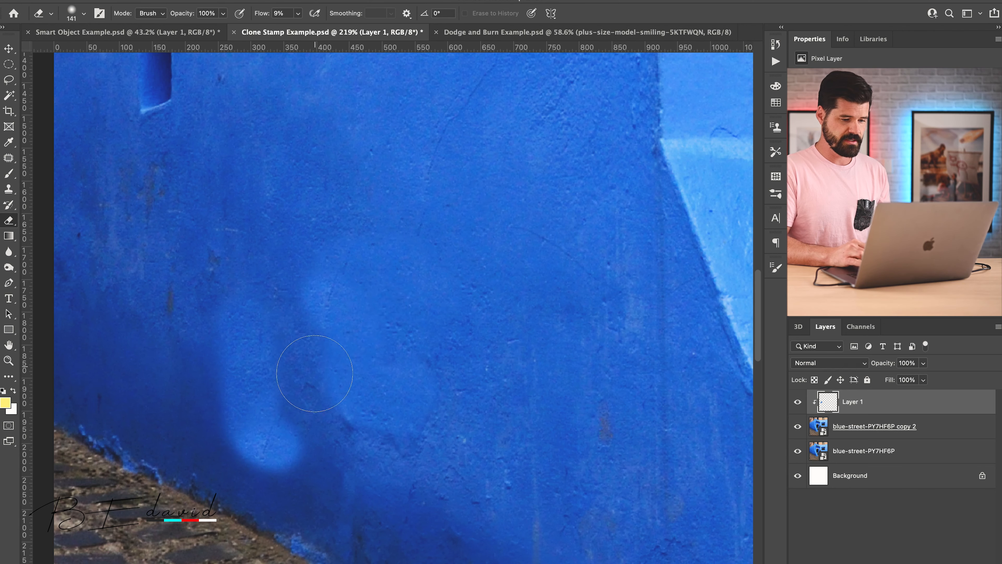
{"action": "mouse_move", "coordinate": [253, 456]}
{"action": "left_mouse_down"}
{"action": "mouse_move", "coordinate": [291, 468]}
{"action": "mouse_move", "coordinate": [237, 444]}
{"action": "mouse_move", "coordinate": [292, 467]}
{"action": "left_mouse_up"}
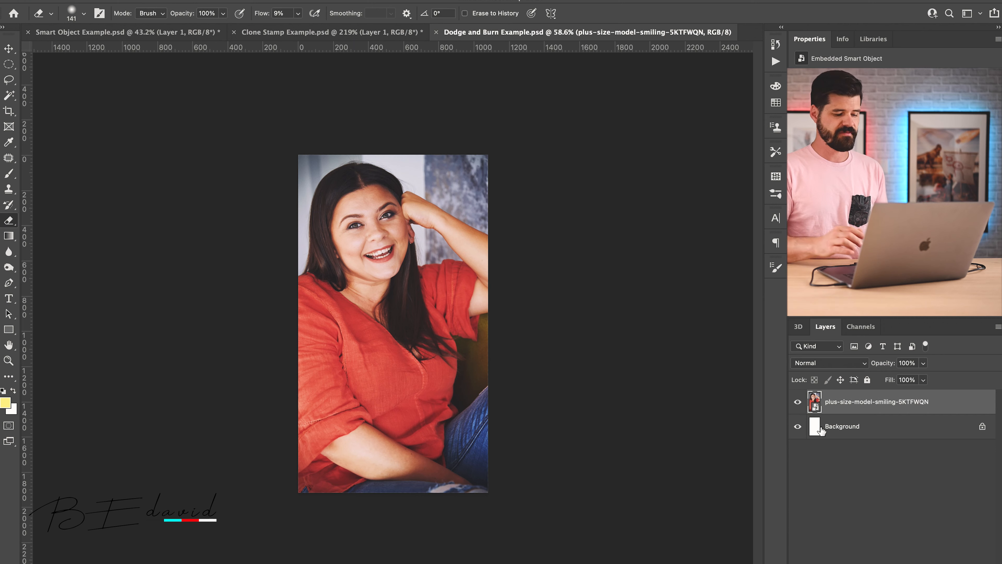
Step: In Dodge and Burn Example.psd, duplicate the plus-size-model-smiling-5KTFWQN layer and rasterize the copy
{"action": "key", "text": "ctrl+j"}
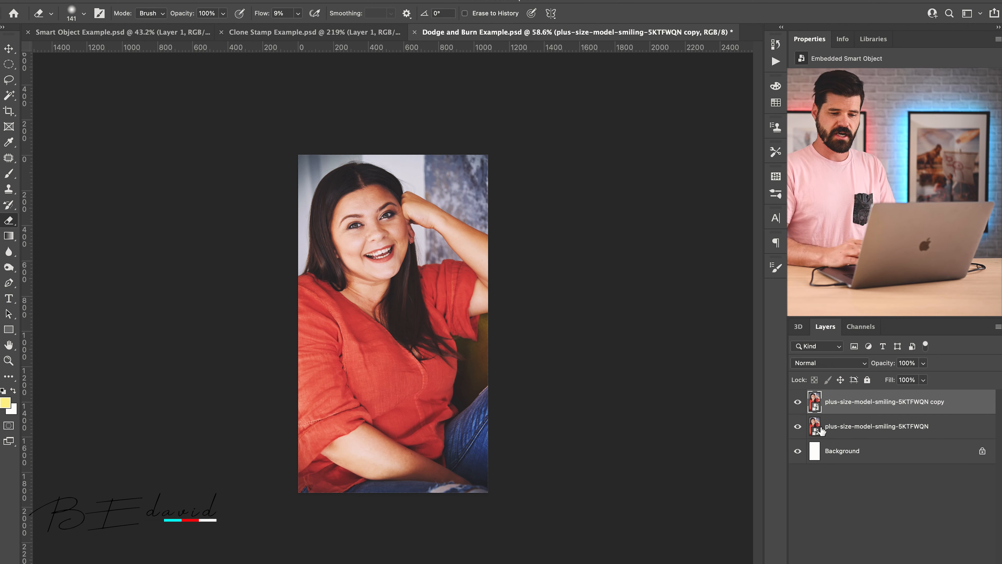
{"action": "right_click", "coordinate": [878, 406]}
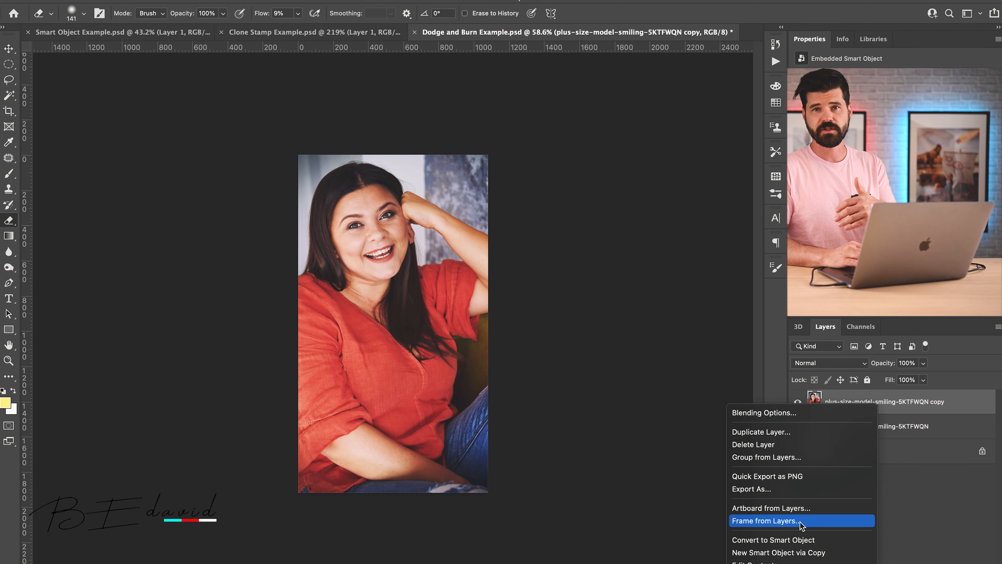
{"action": "scroll", "coordinate": [793, 548], "scroll_direction": "down", "scroll_amount": 5}
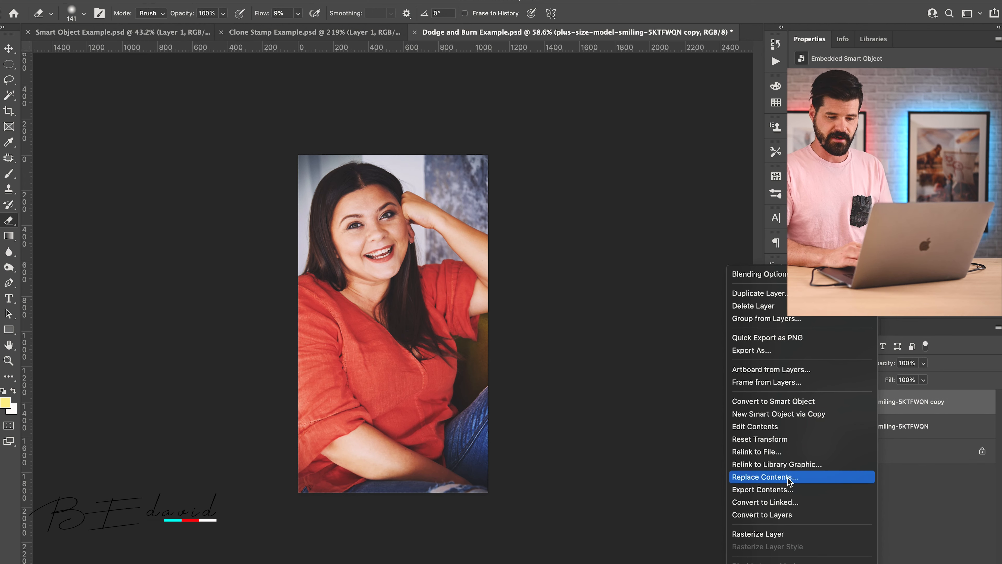
{"action": "left_click", "coordinate": [769, 535]}
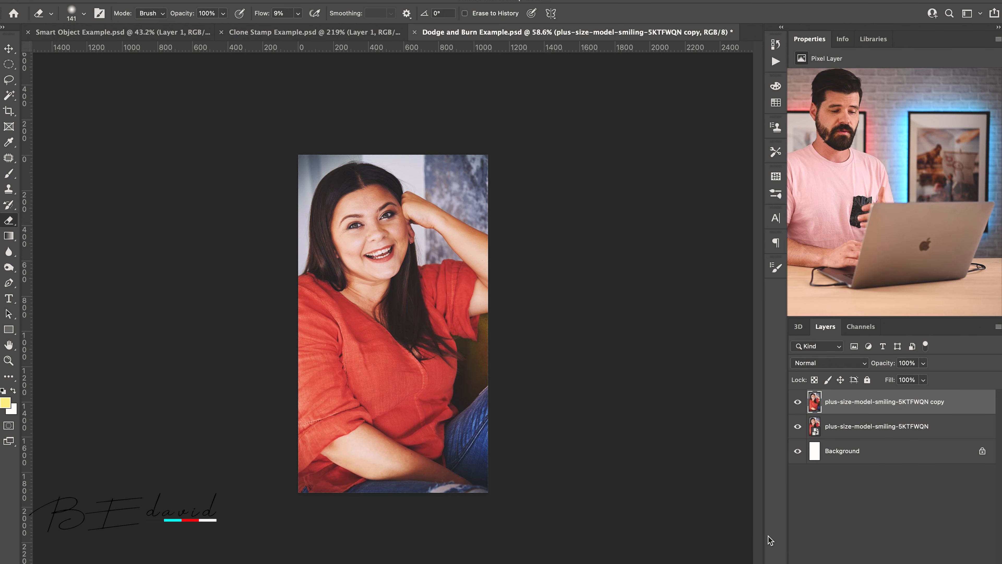
Step: Darken the cheek edge beside the hair on the rasterized copy using the Burn Tool at 28% exposure and brush size 118
{"action": "left_click", "coordinate": [8, 267]}
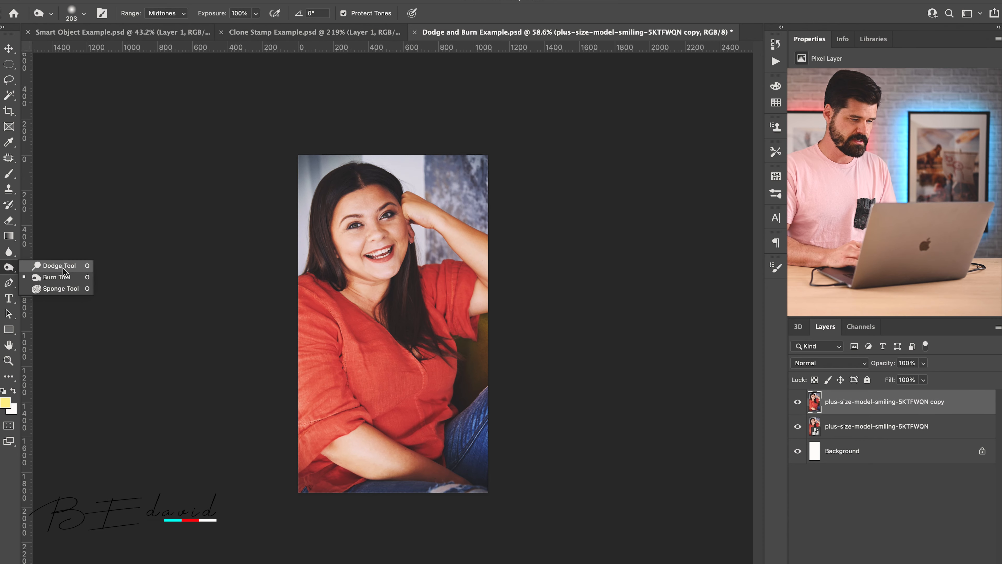
{"action": "left_click", "coordinate": [61, 276]}
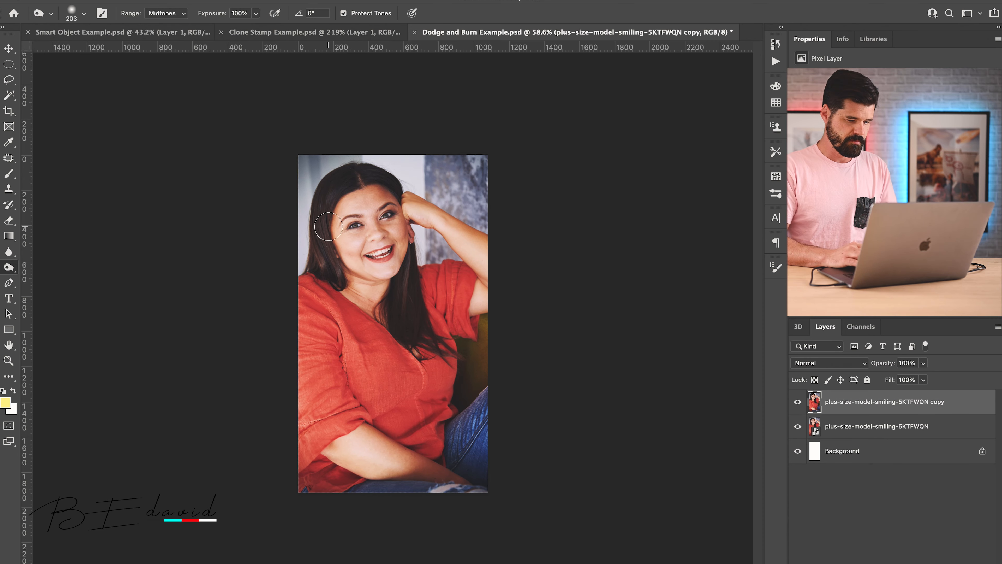
{"action": "key", "text": "z"}
{"action": "left_click_drag", "start_coordinate": [372, 237], "coordinate": [457, 248]}
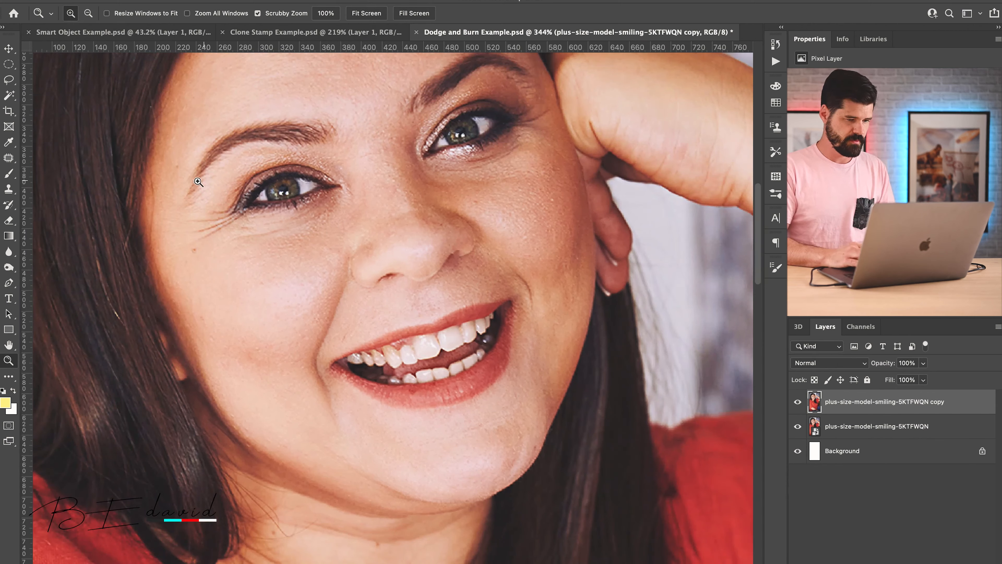
{"action": "left_click", "coordinate": [10, 268]}
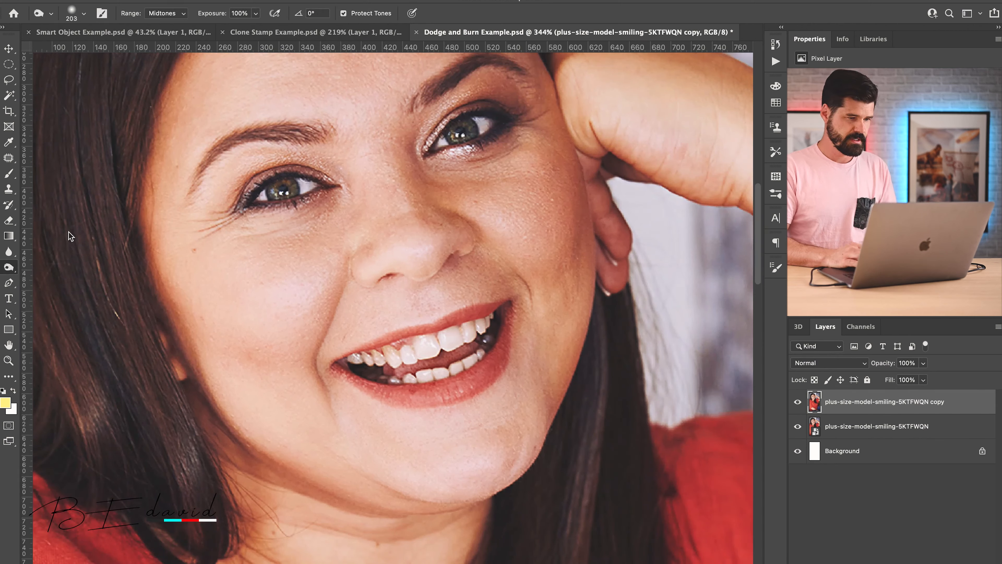
{"action": "left_click_drag", "start_coordinate": [217, 16], "coordinate": [172, 18]}
{"action": "left_click_drag", "start_coordinate": [164, 203], "coordinate": [73, 204]}
{"action": "mouse_move", "coordinate": [183, 344]}
{"action": "left_mouse_down"}
{"action": "mouse_move", "coordinate": [163, 266]}
{"action": "mouse_move", "coordinate": [171, 149]}
{"action": "mouse_move", "coordinate": [222, 390]}
{"action": "mouse_move", "coordinate": [159, 259]}
{"action": "left_mouse_up"}
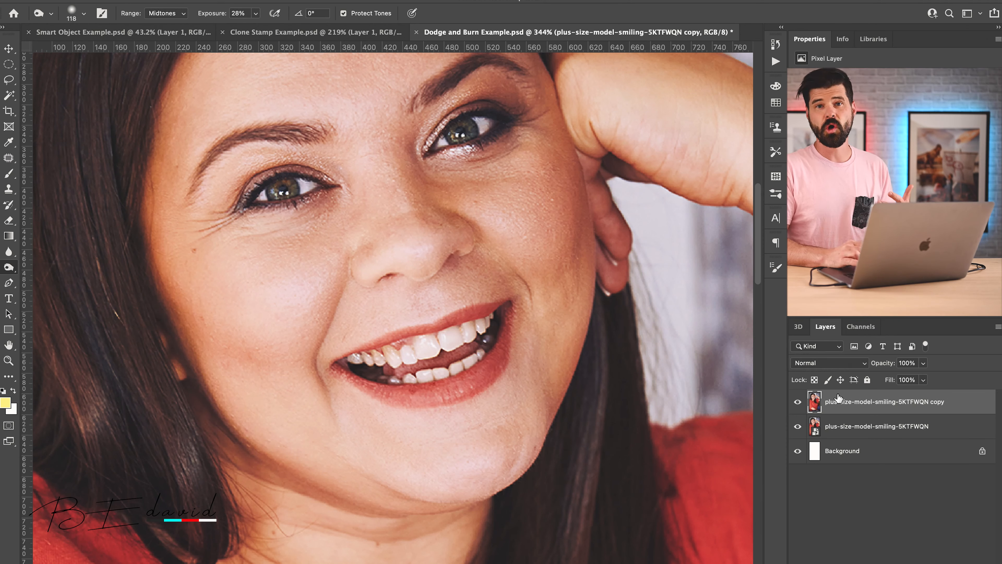
Step: Erase the burned cheek area on the rasterized copy and hide the original portrait layer to inspect the erased pixels
{"action": "key", "text": "e"}
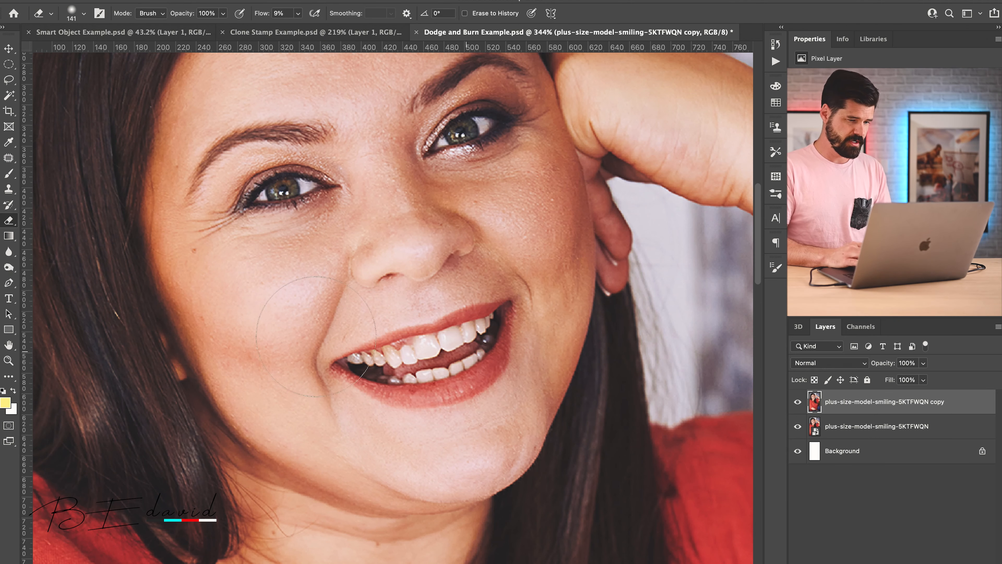
{"action": "mouse_move", "coordinate": [200, 339]}
{"action": "left_mouse_down"}
{"action": "mouse_move", "coordinate": [181, 300]}
{"action": "mouse_move", "coordinate": [215, 399]}
{"action": "mouse_move", "coordinate": [165, 281]}
{"action": "mouse_move", "coordinate": [199, 402]}
{"action": "left_mouse_up"}
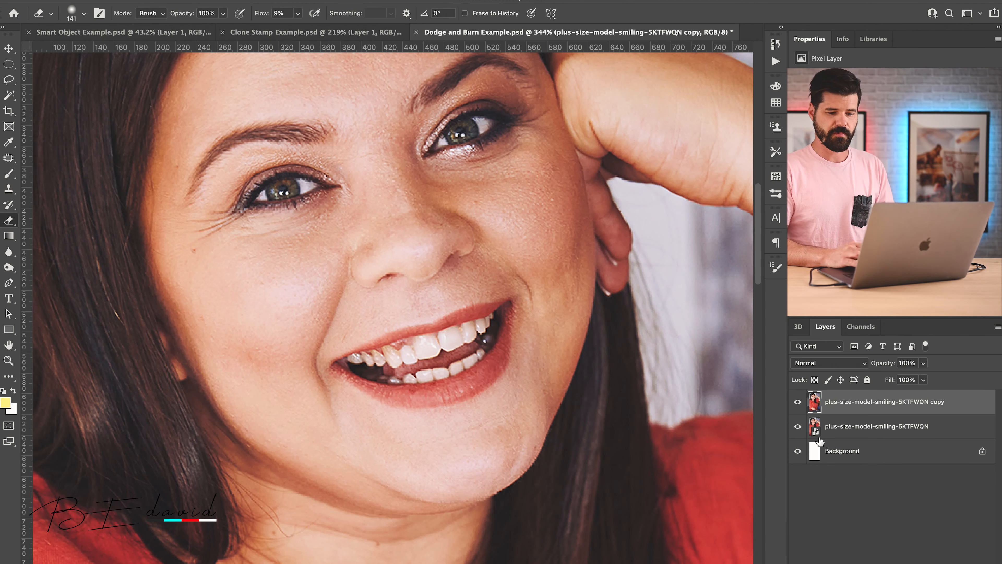
{"action": "left_click", "coordinate": [796, 427]}
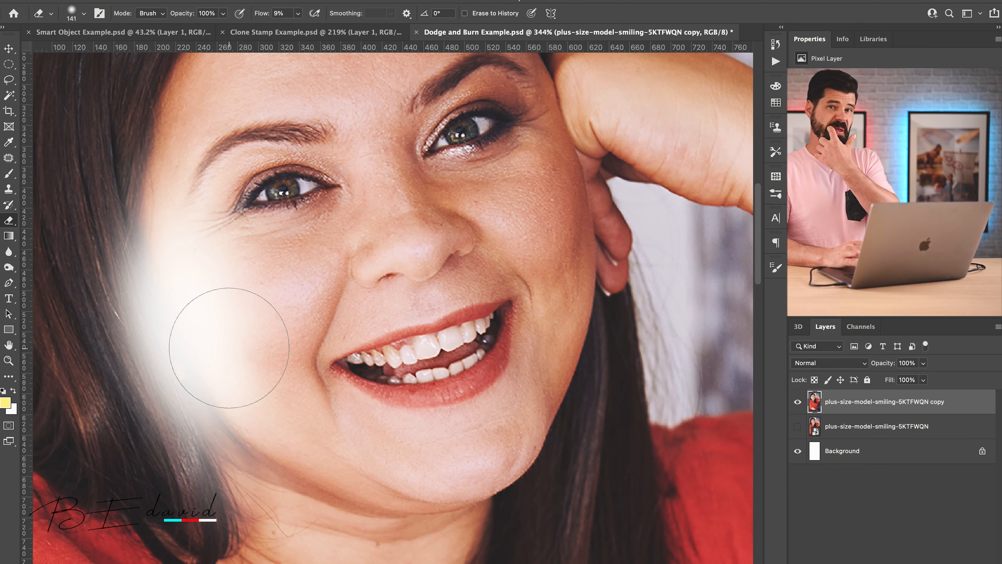
Step: Delete the rasterized portrait copy and show the original plus-size-model-smiling-5KTFWQN layer
{"action": "left_click", "coordinate": [798, 402]}
{"action": "key", "text": "Delete"}
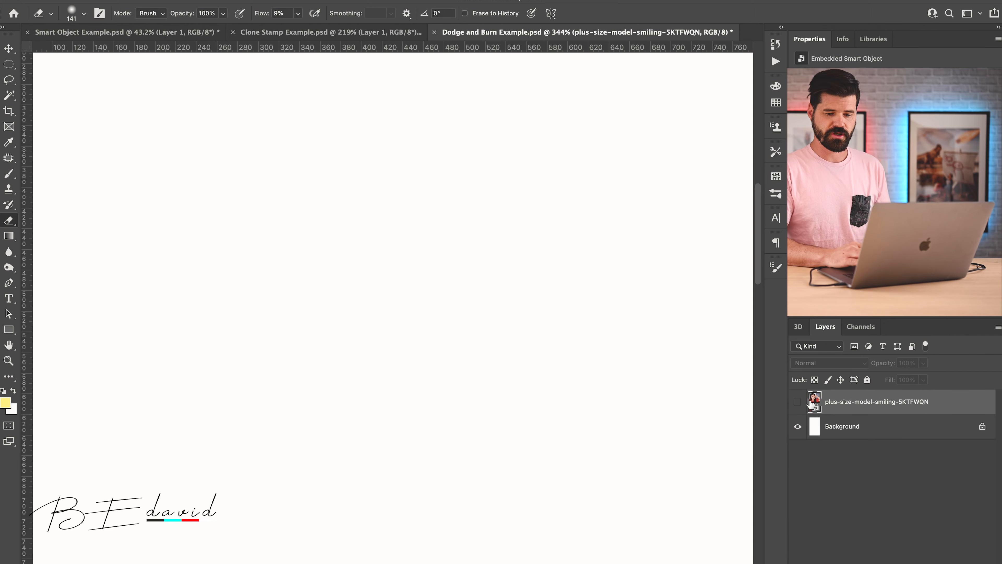
{"action": "left_click", "coordinate": [797, 402]}
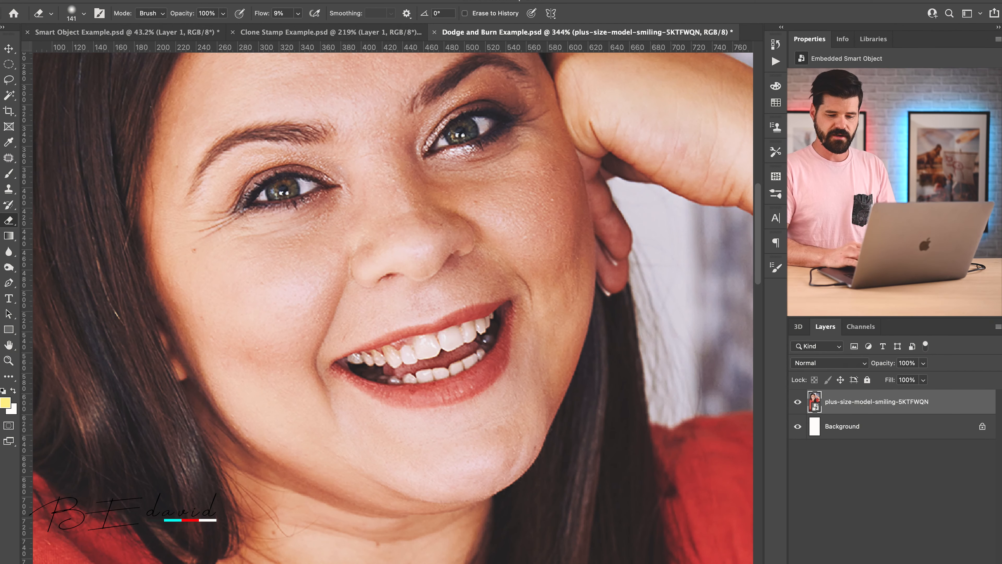
Step: Add a new layer filled with 50% Gray above the portrait and set its blend mode to Overlay
{"action": "left_click", "coordinate": [936, 562]}
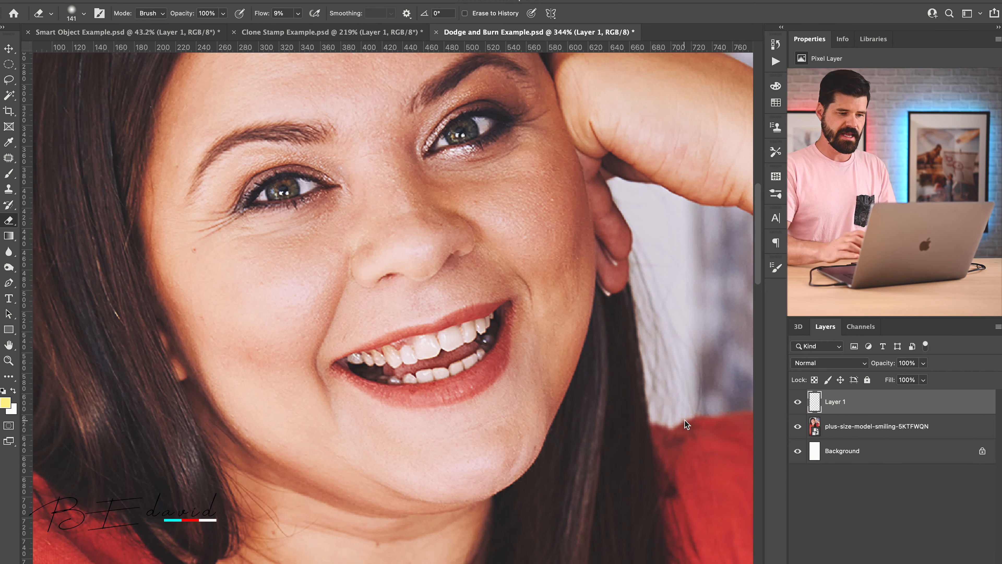
{"action": "key", "text": "shift+BackSpace"}
{"action": "left_click", "coordinate": [590, 291]}
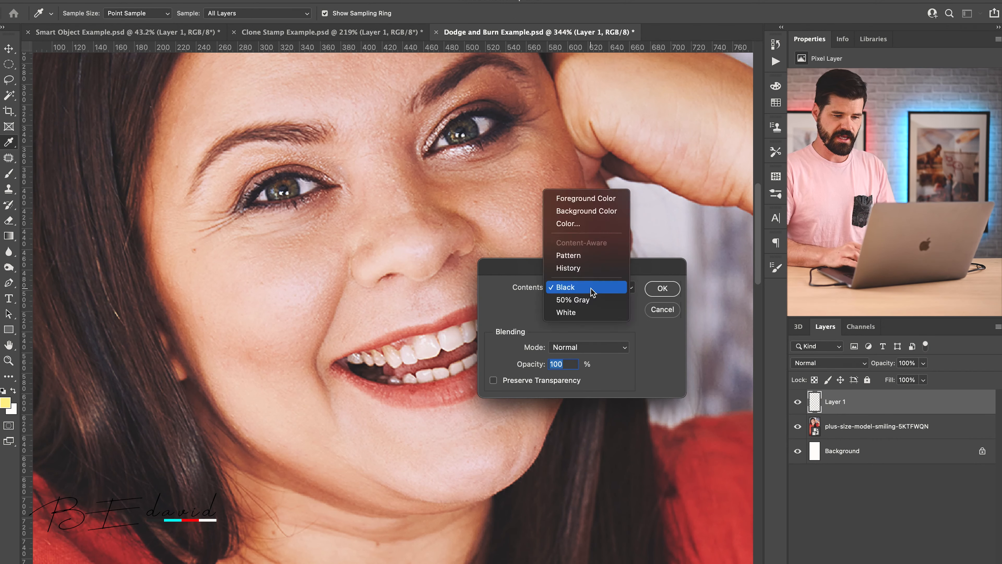
{"action": "left_click", "coordinate": [588, 302]}
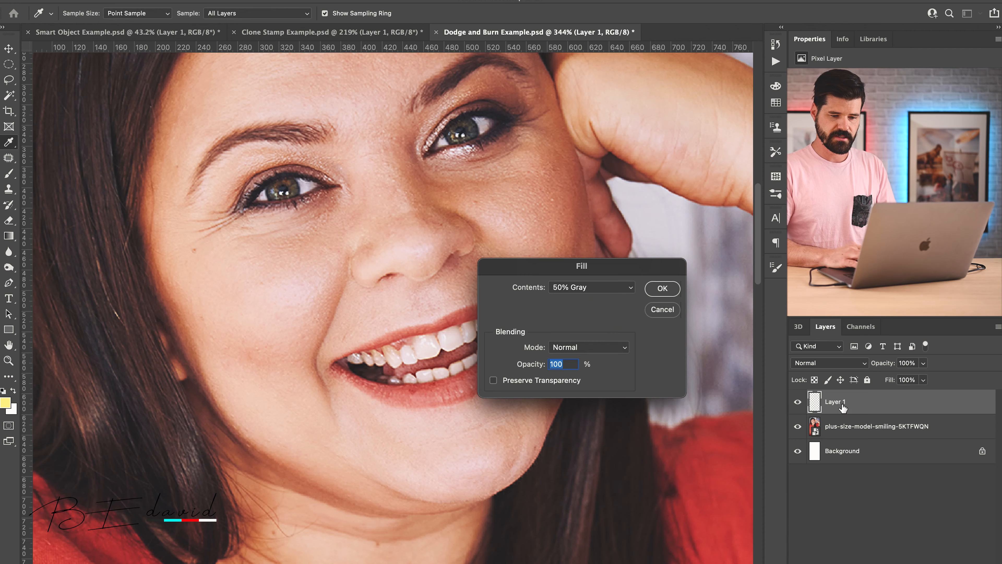
{"action": "left_click", "coordinate": [662, 288]}
{"action": "key", "text": "e"}
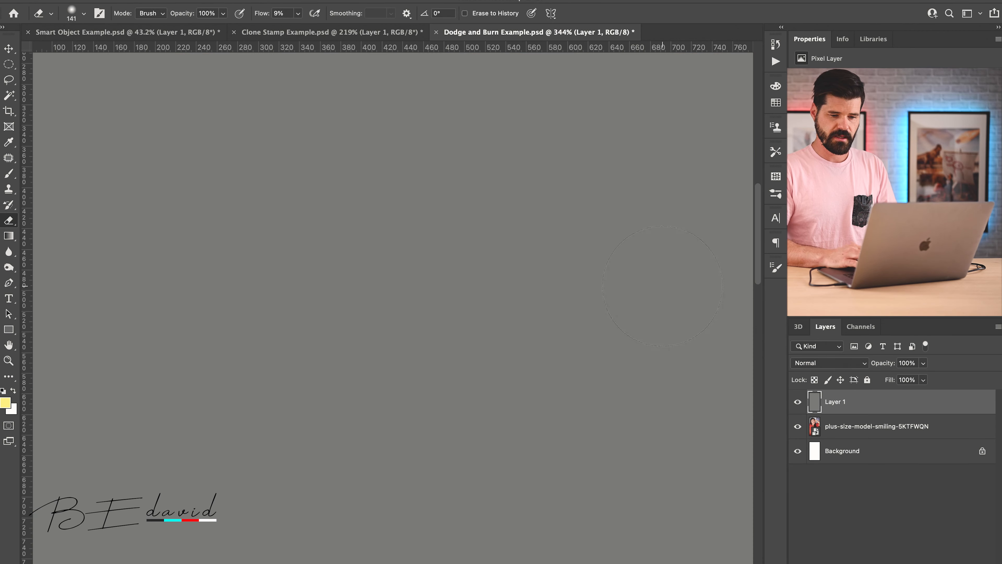
{"action": "left_click", "coordinate": [825, 363]}
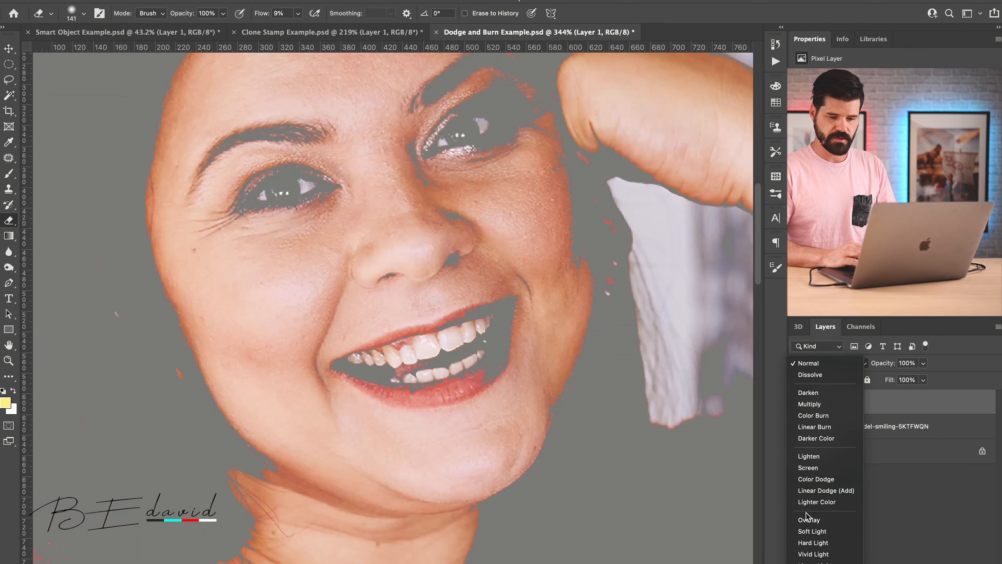
{"action": "left_click", "coordinate": [804, 519]}
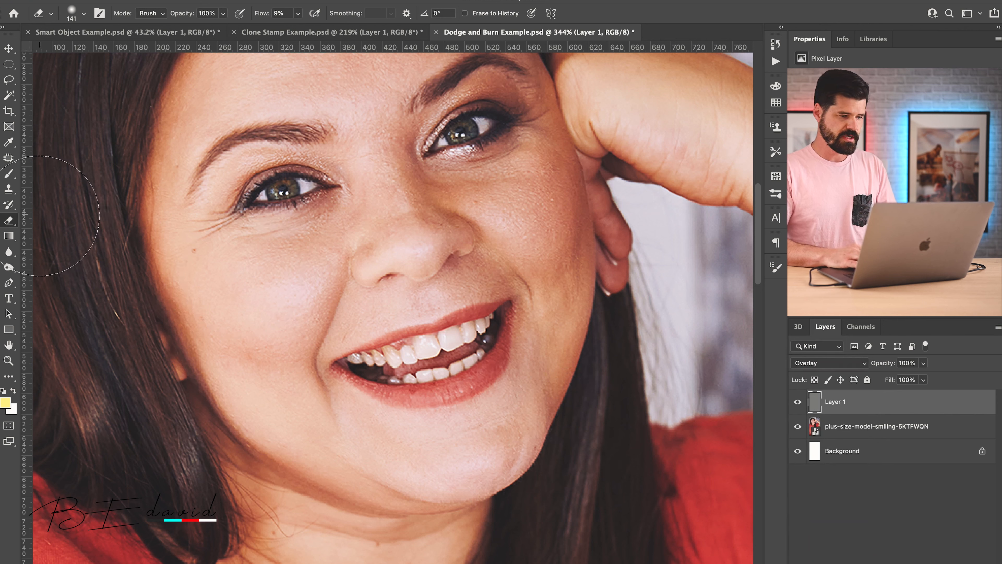
Step: Burn the cheek edge on the gray Overlay layer at 28% exposure and toggle the portrait layer's visibility to check the strokes
{"action": "left_click", "coordinate": [10, 269]}
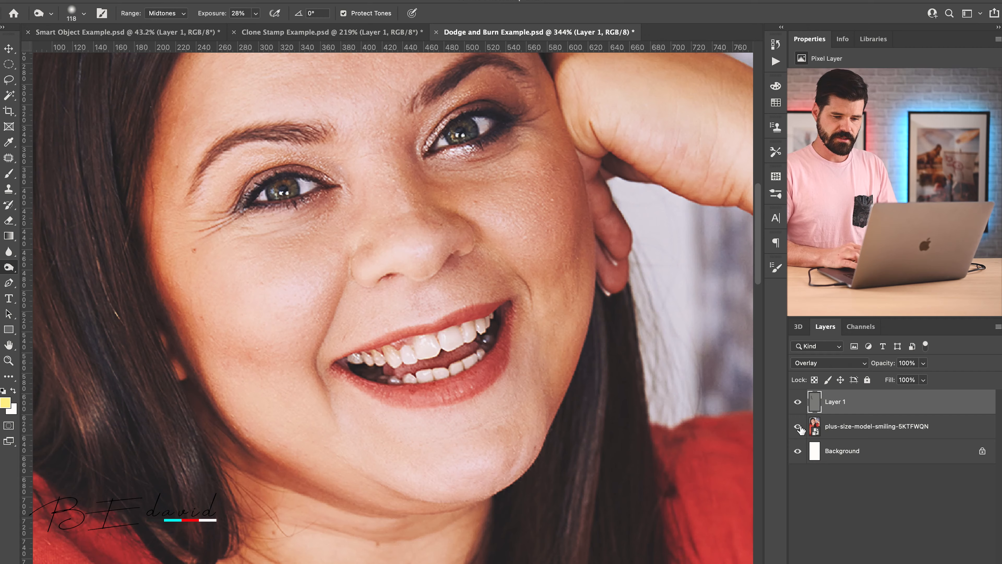
{"action": "left_click", "coordinate": [798, 426]}
{"action": "left_click", "coordinate": [798, 427]}
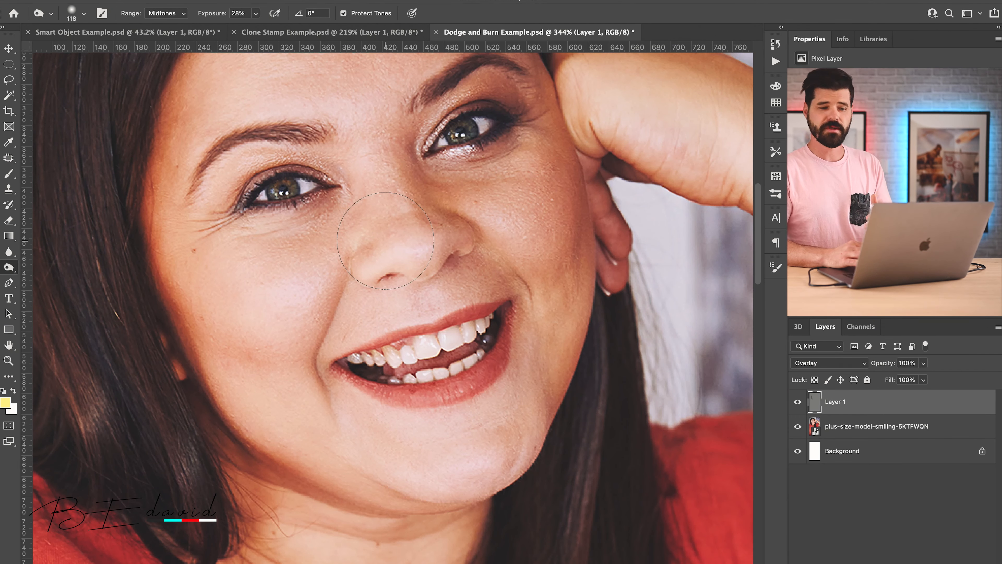
Step: Erase the burned cheek edge on the gray layer and set its blend mode to Normal to inspect the erased area
{"action": "key", "text": "e"}
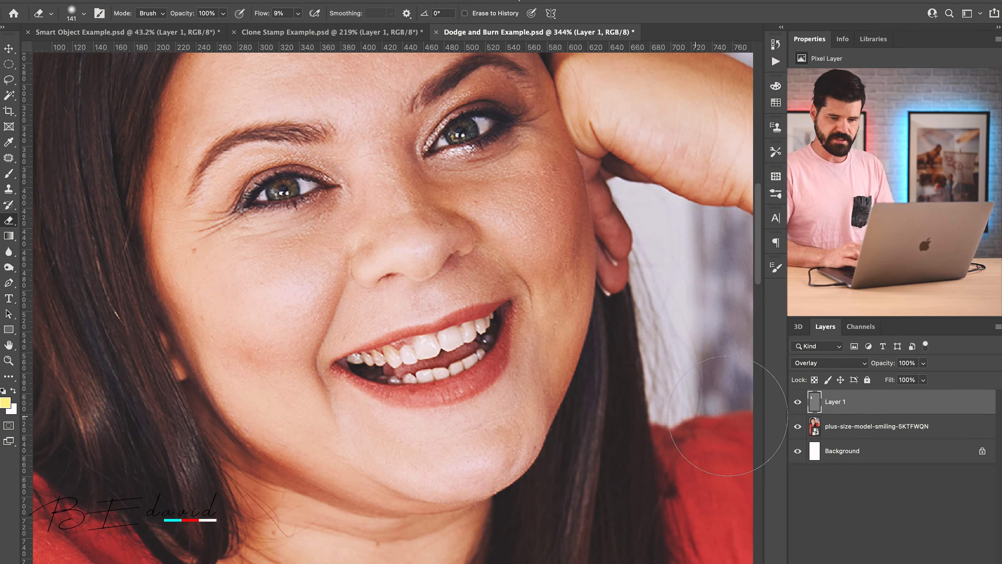
{"action": "left_click", "coordinate": [815, 363]}
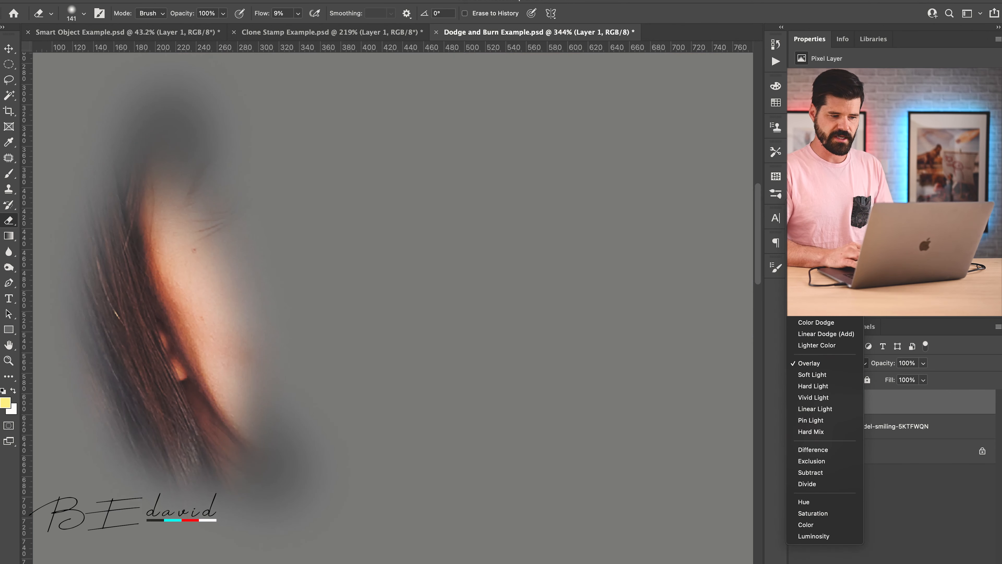
{"action": "left_click", "coordinate": [813, 207]}
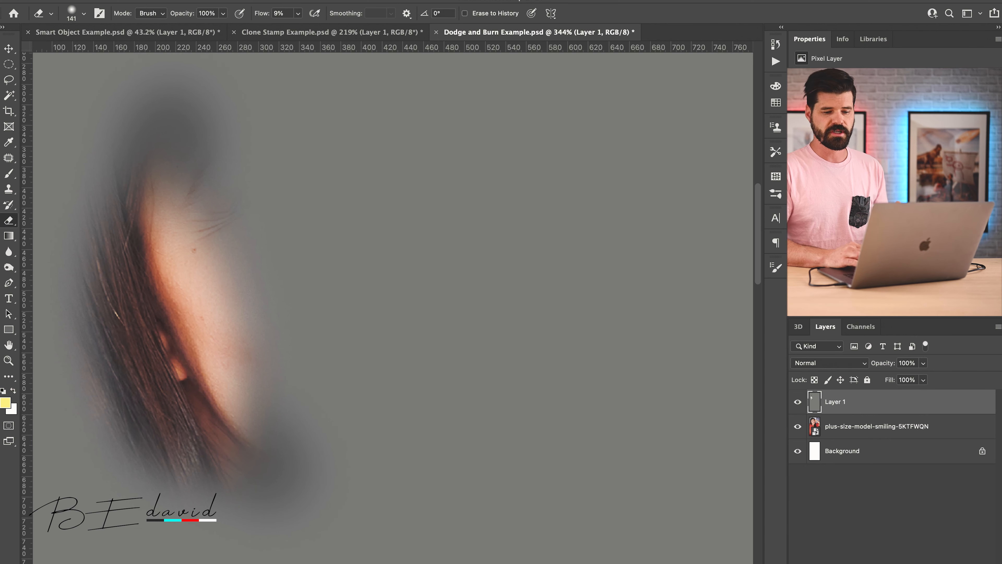
{"action": "left_click", "coordinate": [797, 405]}
Step: Replace the gray layer with a new empty layer clipped to the portrait and set its blend mode to Soft Light
{"action": "key", "text": "Delete"}
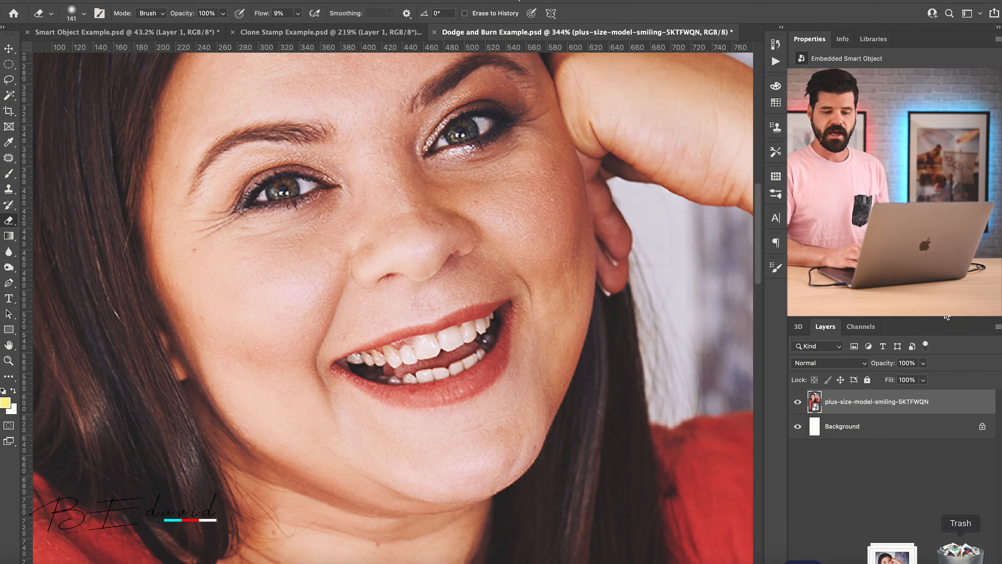
{"action": "left_click", "coordinate": [941, 563]}
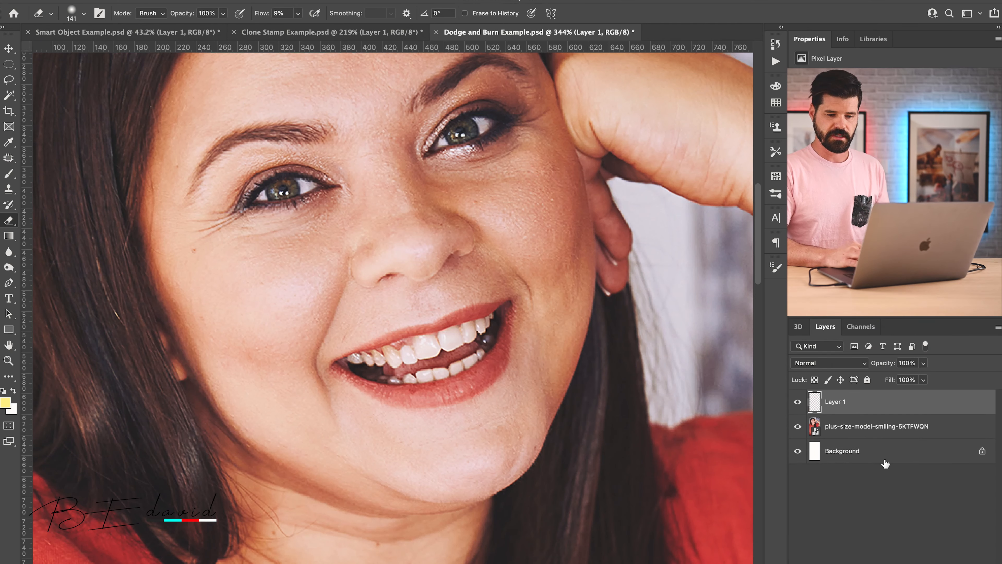
{"action": "left_click", "coordinate": [815, 413], "text": "alt"}
{"action": "left_click", "coordinate": [818, 362]}
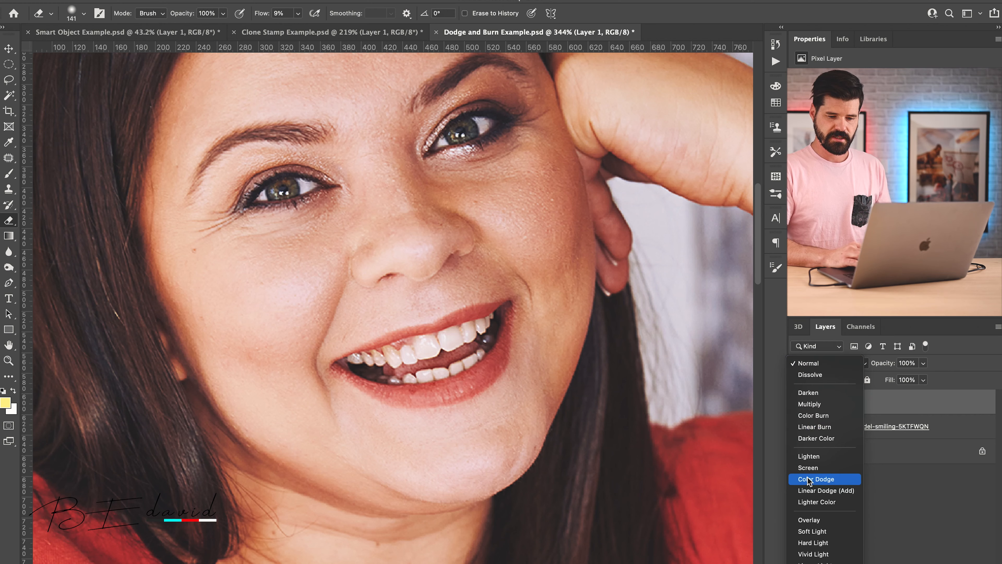
{"action": "left_click", "coordinate": [807, 530]}
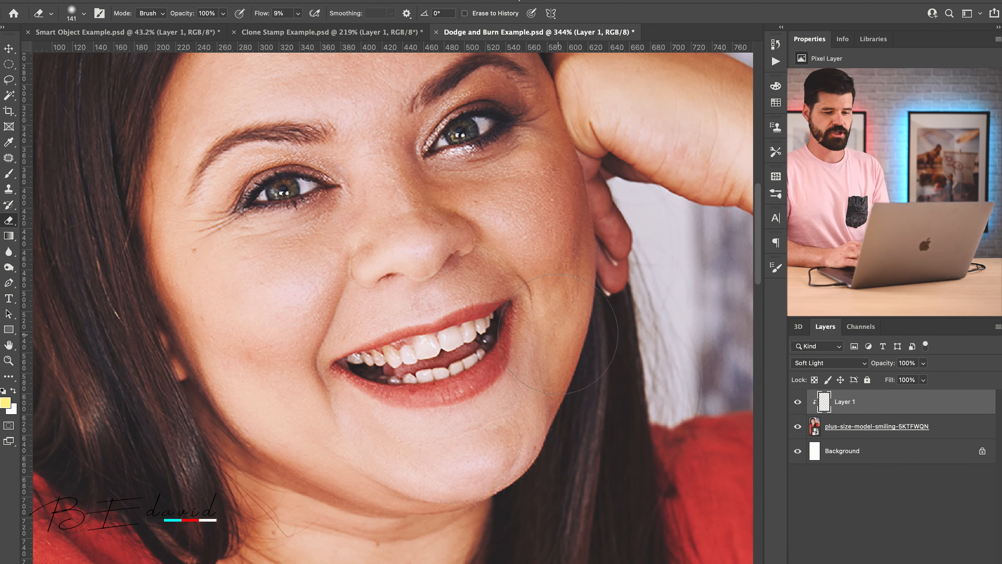
Step: Paint soft black strokes at 8% flow along the hair-side cheek edge and jawline on the Soft Light layer to darken them
{"action": "key", "text": "b"}
{"action": "left_click", "coordinate": [5, 392]}
{"action": "left_click_drag", "start_coordinate": [224, 284], "coordinate": [58, 358]}
{"action": "left_click_drag", "start_coordinate": [213, 384], "coordinate": [154, 386]}
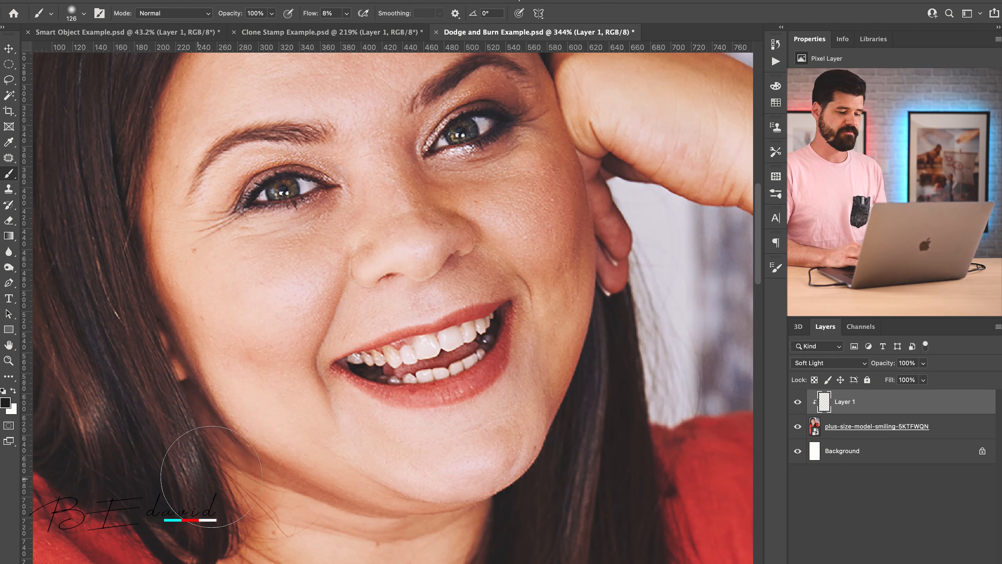
{"action": "mouse_move", "coordinate": [294, 488]}
{"action": "left_mouse_down"}
{"action": "mouse_move", "coordinate": [286, 494]}
{"action": "mouse_move", "coordinate": [199, 395]}
{"action": "mouse_move", "coordinate": [216, 426]}
{"action": "mouse_move", "coordinate": [151, 106]}
{"action": "mouse_move", "coordinate": [142, 182]}
{"action": "mouse_move", "coordinate": [160, 299]}
{"action": "mouse_move", "coordinate": [70, 314]}
{"action": "left_mouse_up"}
Step: Paint white highlights on both cheeks of the Soft Light layer with a 77-pixel soft brush at 8% flow
{"action": "key", "text": "x"}
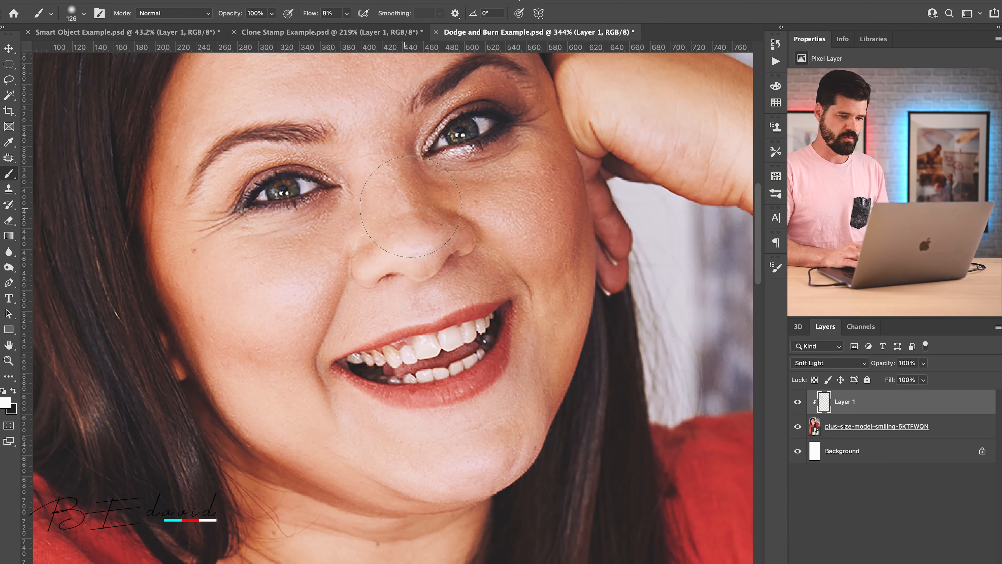
{"action": "left_click_drag", "start_coordinate": [360, 208], "coordinate": [341, 209]}
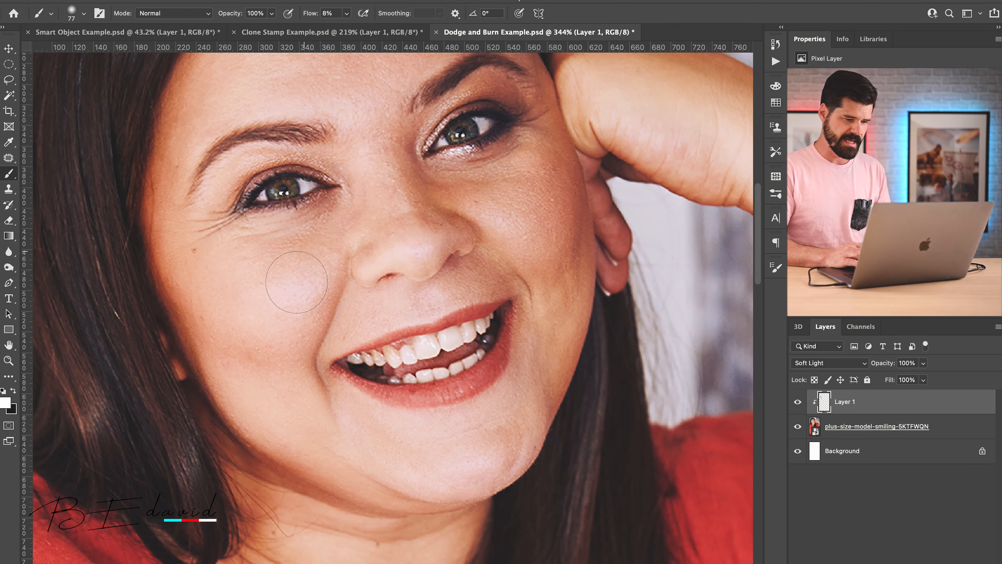
{"action": "mouse_move", "coordinate": [309, 286]}
{"action": "left_mouse_down"}
{"action": "mouse_move", "coordinate": [249, 290]}
{"action": "mouse_move", "coordinate": [302, 283]}
{"action": "mouse_move", "coordinate": [269, 308]}
{"action": "mouse_move", "coordinate": [290, 280]}
{"action": "left_mouse_up"}
{"action": "mouse_move", "coordinate": [552, 220]}
{"action": "left_mouse_down"}
{"action": "mouse_move", "coordinate": [501, 221]}
{"action": "mouse_move", "coordinate": [491, 205]}
{"action": "mouse_move", "coordinate": [523, 225]}
{"action": "left_mouse_up"}
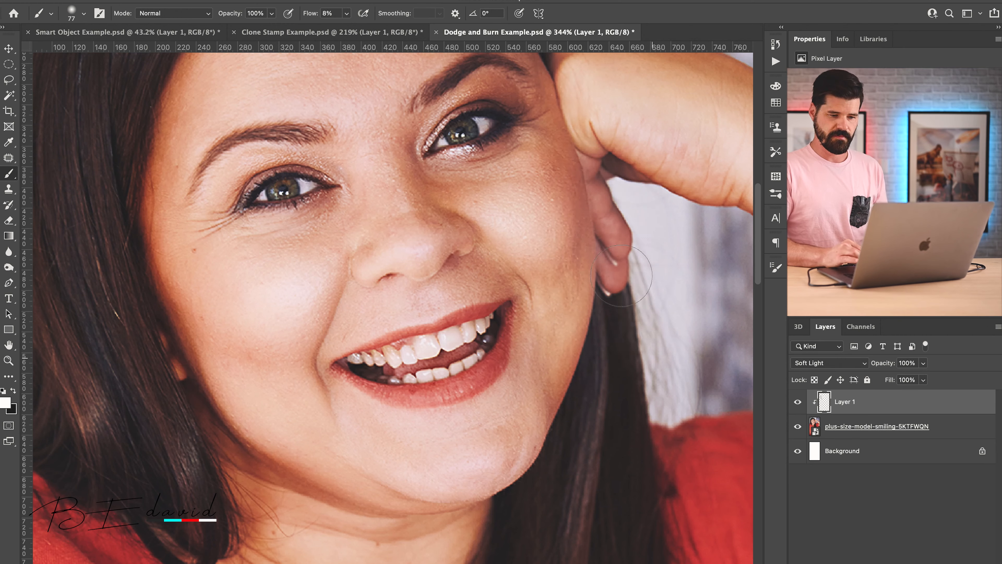
Step: Erase the highlight on the cheek nearest the raised hand at 9% flow and repaint it in white with a 64-pixel brush
{"action": "key", "text": "e"}
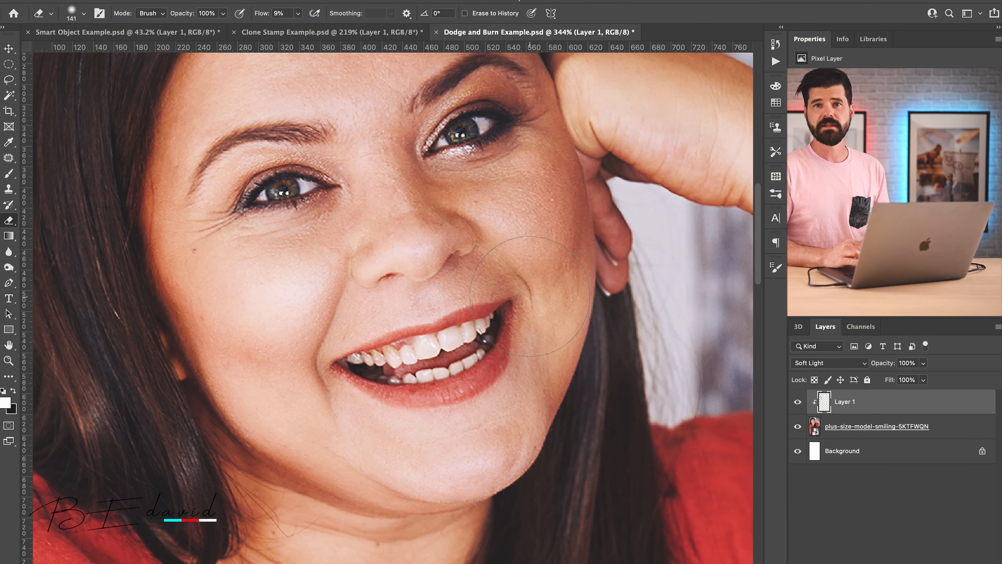
{"action": "key", "text": "b"}
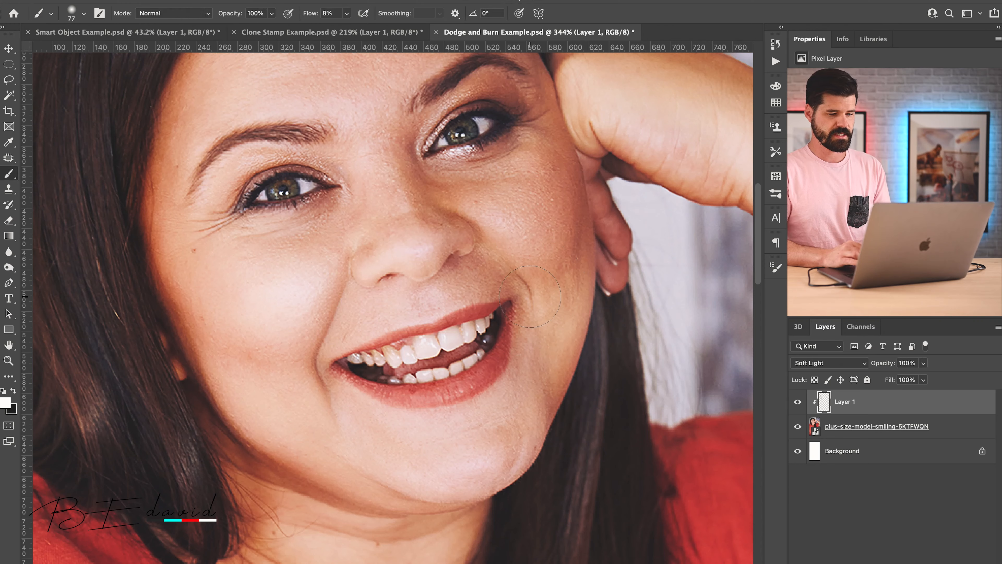
{"action": "mouse_move", "coordinate": [547, 226]}
{"action": "left_mouse_down"}
{"action": "mouse_move", "coordinate": [503, 217]}
{"action": "mouse_move", "coordinate": [487, 201]}
{"action": "mouse_move", "coordinate": [525, 224]}
{"action": "left_mouse_up"}
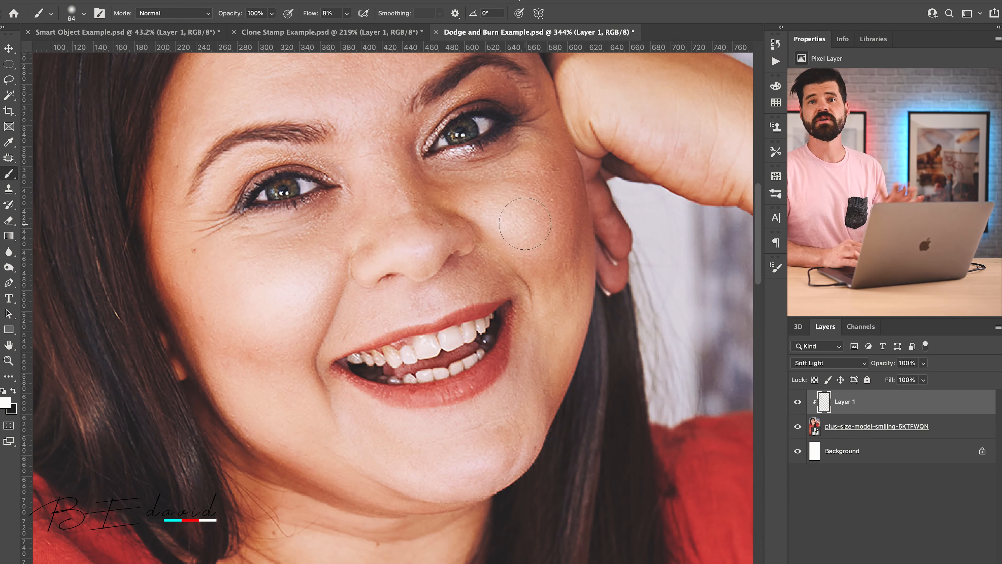